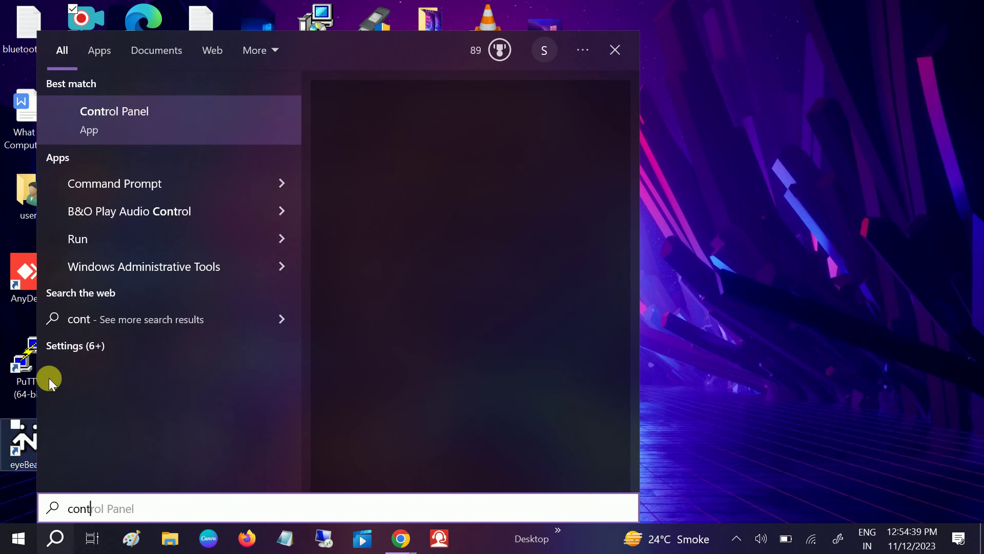
- Open Control Panel from search and set View by to Category, then back to Large icons
click(156, 128)
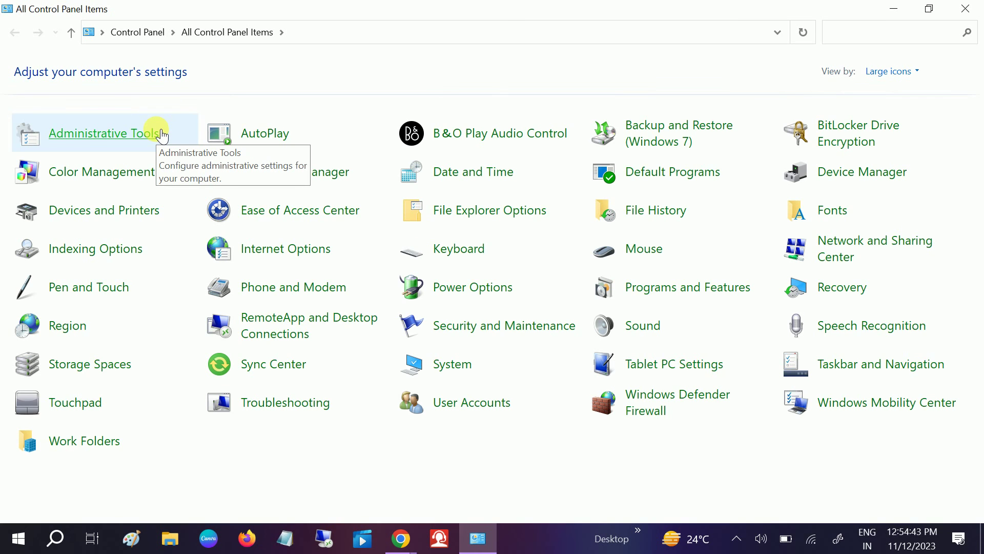
click(910, 69)
click(908, 90)
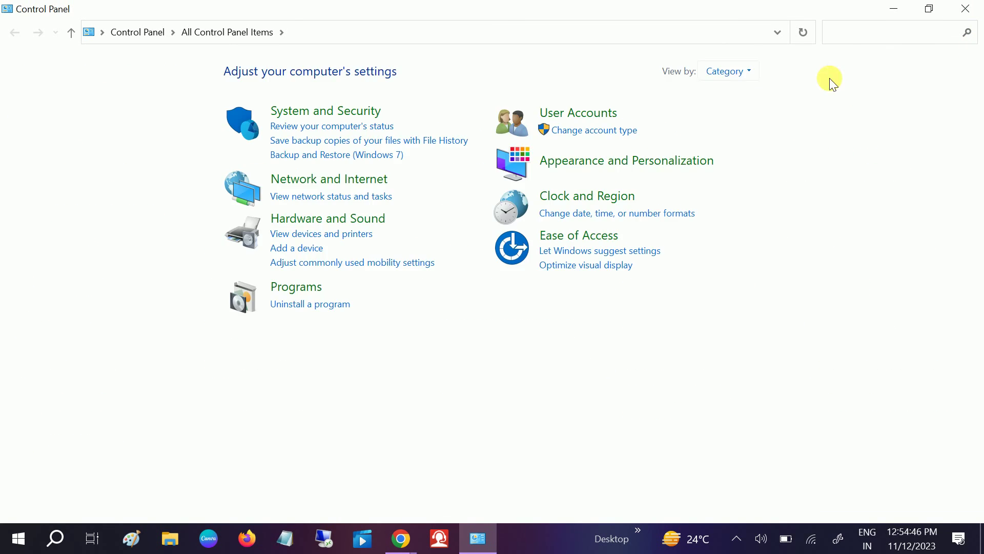
click(723, 72)
click(747, 112)
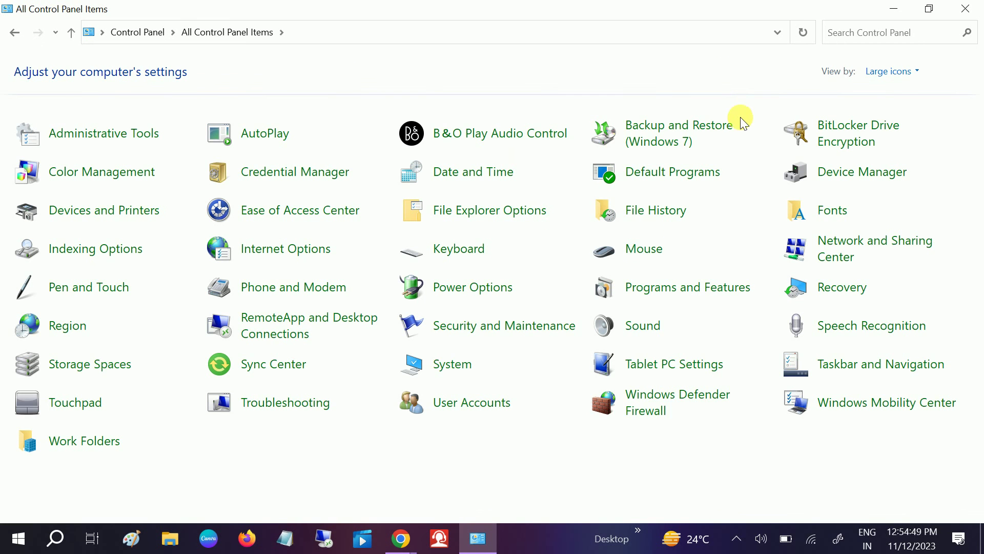
- Open the Sound dialog and switch between its Playback and Recording tabs
click(644, 328)
drag(307, 77, 564, 54)
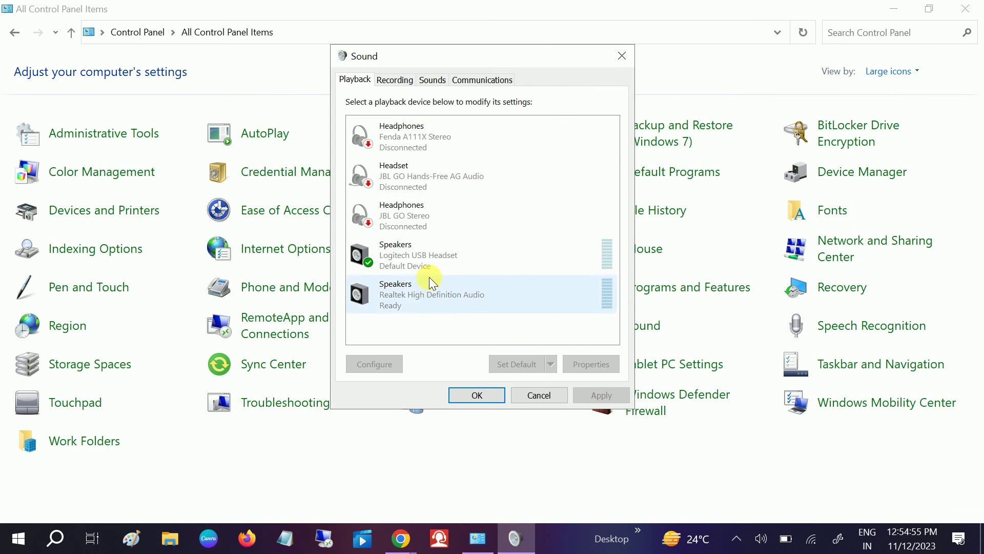
click(391, 80)
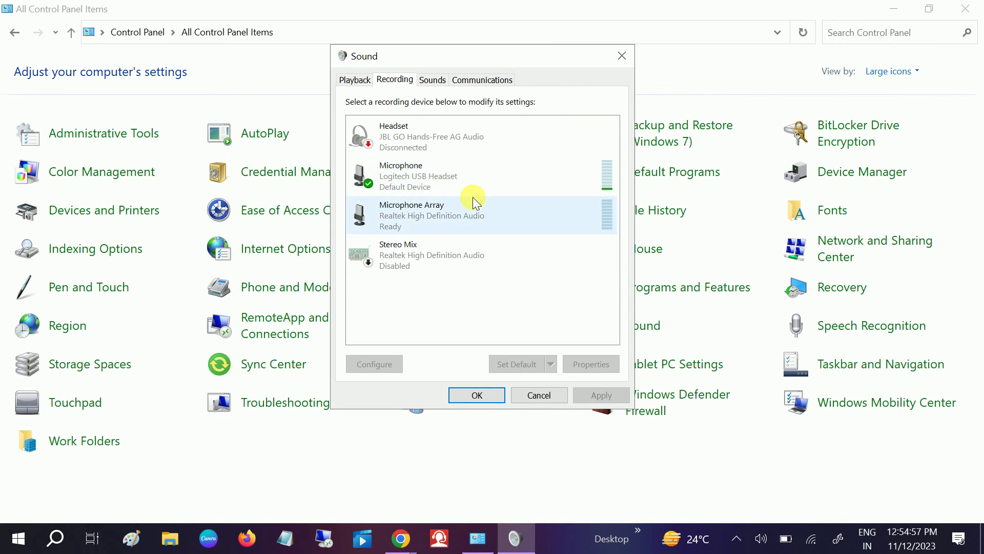
click(350, 77)
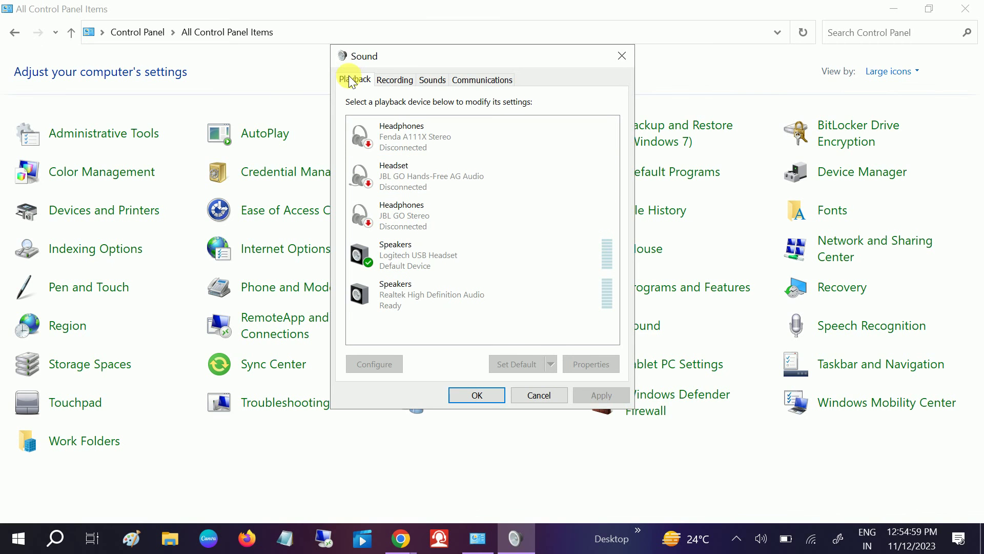
click(393, 79)
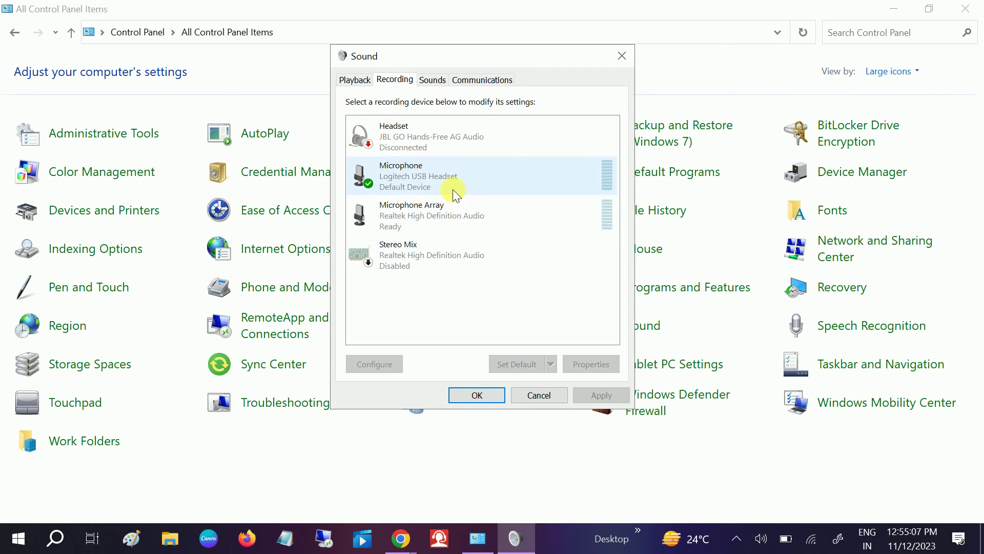
- Select the Logitech USB Headset microphone, then open the Realtek Microphone Array's properties
click(440, 183)
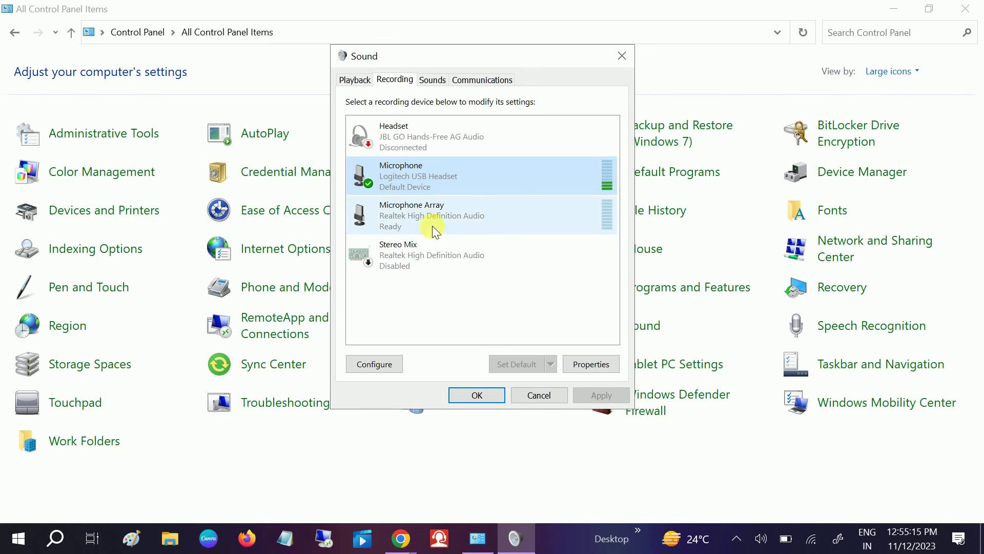
click(420, 220)
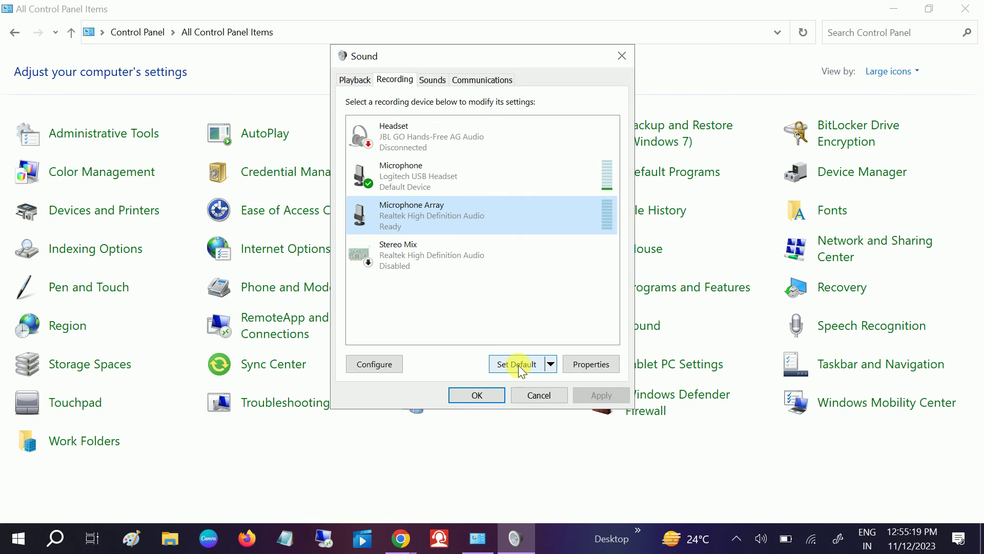
click(591, 364)
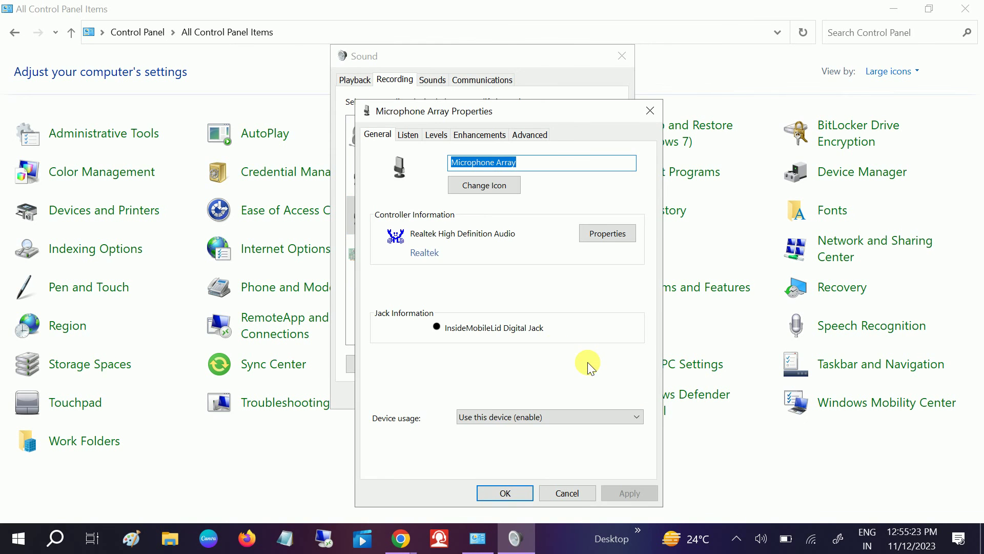
- Set the Microphone Array level to 69 and boost to +20.0 dB, then view Advanced settings
click(413, 134)
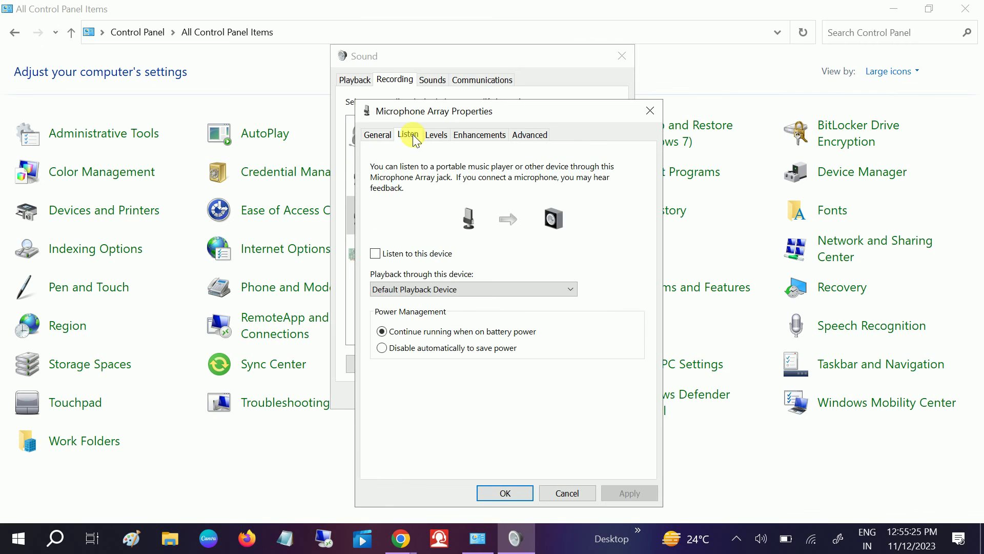
click(434, 138)
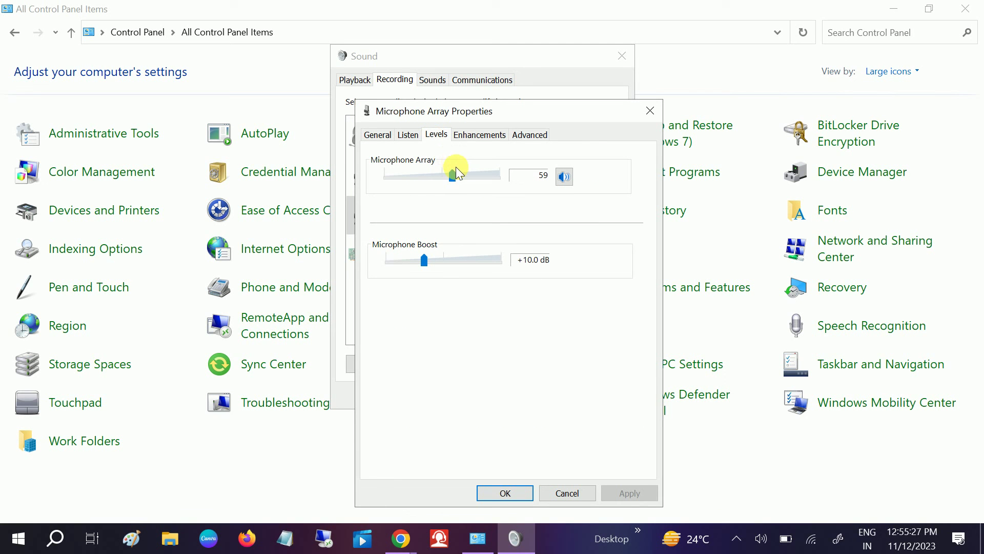
mouse_move(453, 181)
mouse_down()
mouse_move(476, 183)
mouse_move(402, 186)
mouse_move(498, 179)
mouse_move(463, 177)
mouse_up()
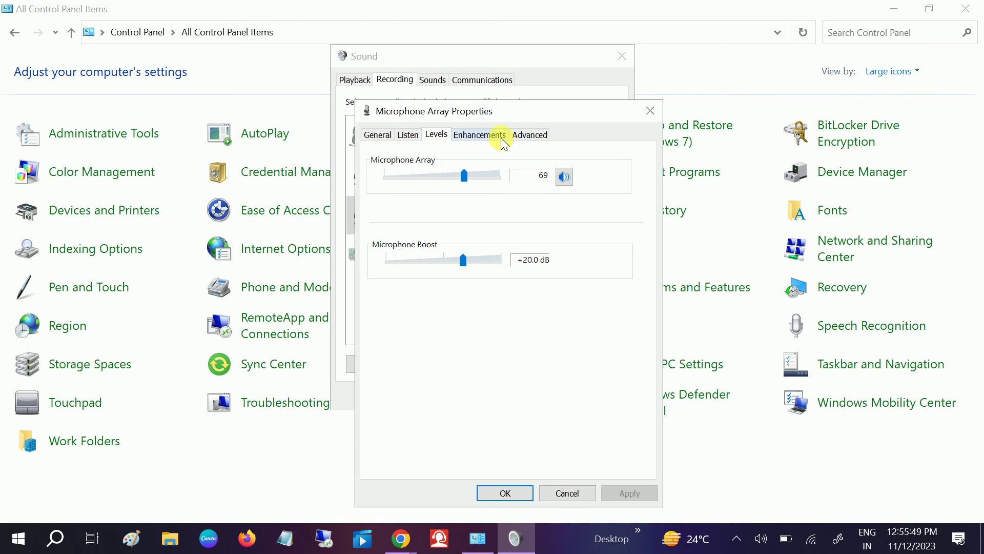
click(537, 137)
drag(597, 107, 708, 86)
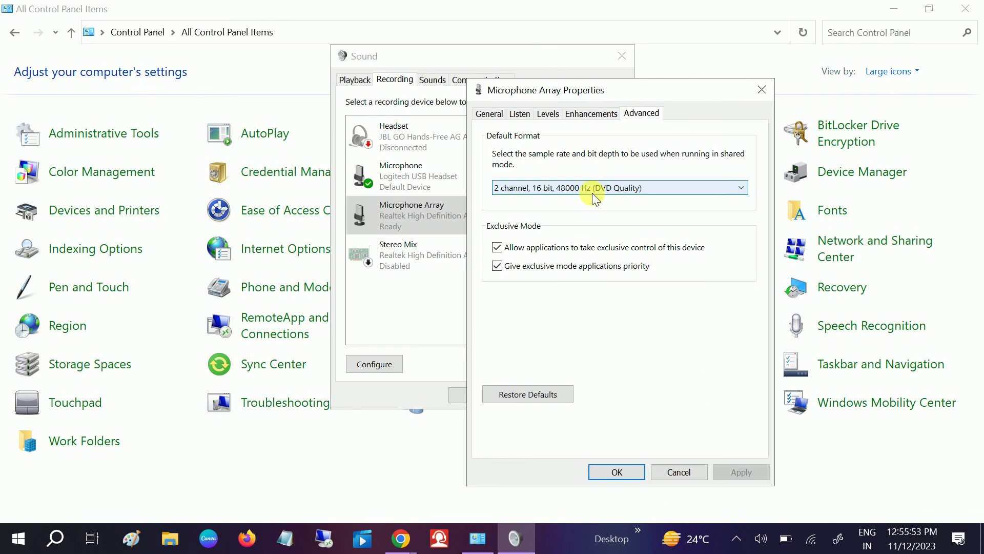
- Try 44100 Hz CD Quality as the default format, then revert to 2 channel, 16 bit, 48000 Hz DVD Quality
click(593, 191)
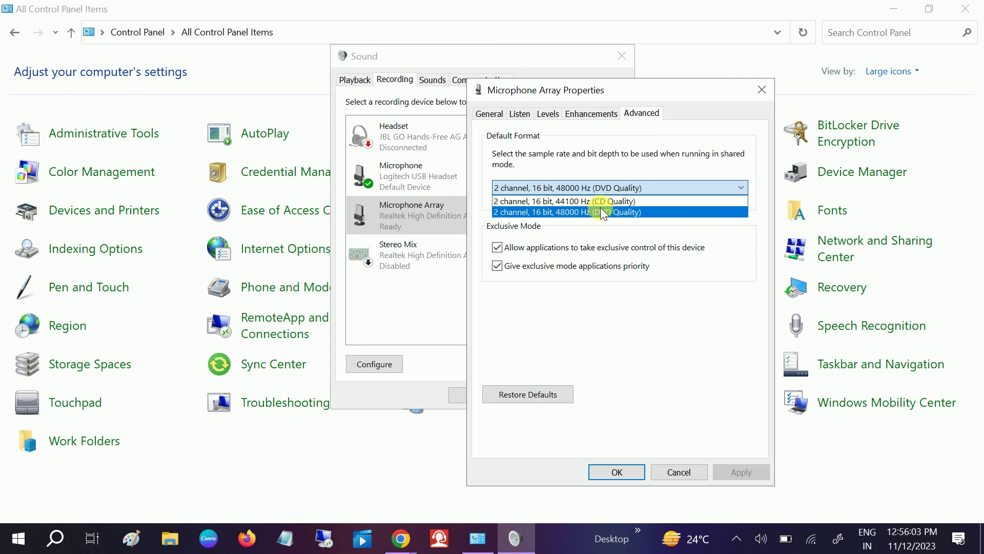
click(673, 141)
click(623, 188)
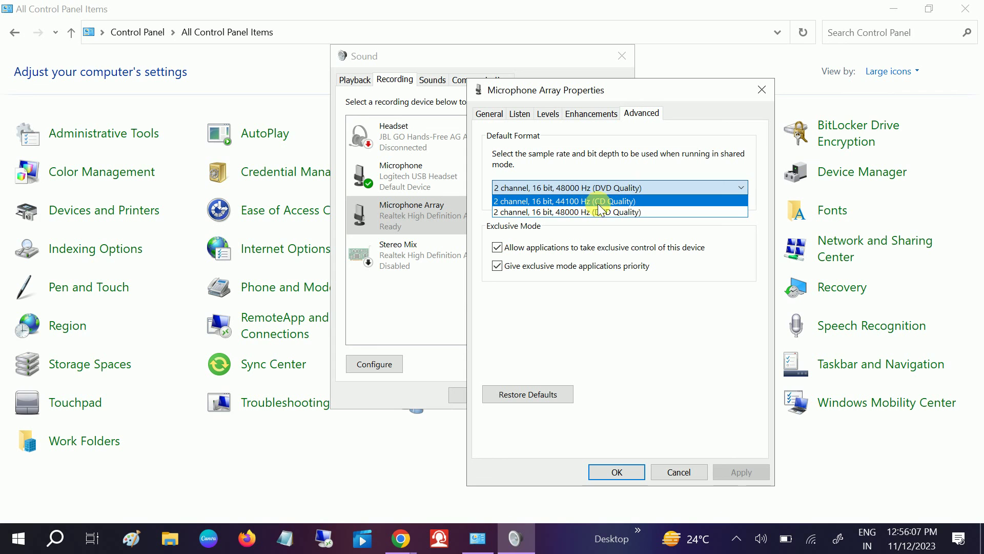
click(608, 201)
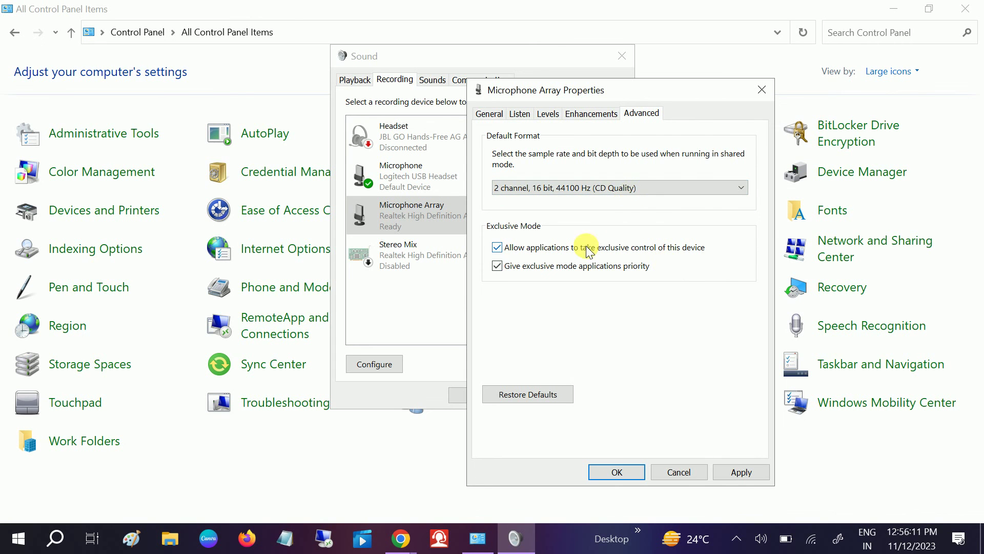
drag(693, 85, 738, 78)
click(641, 182)
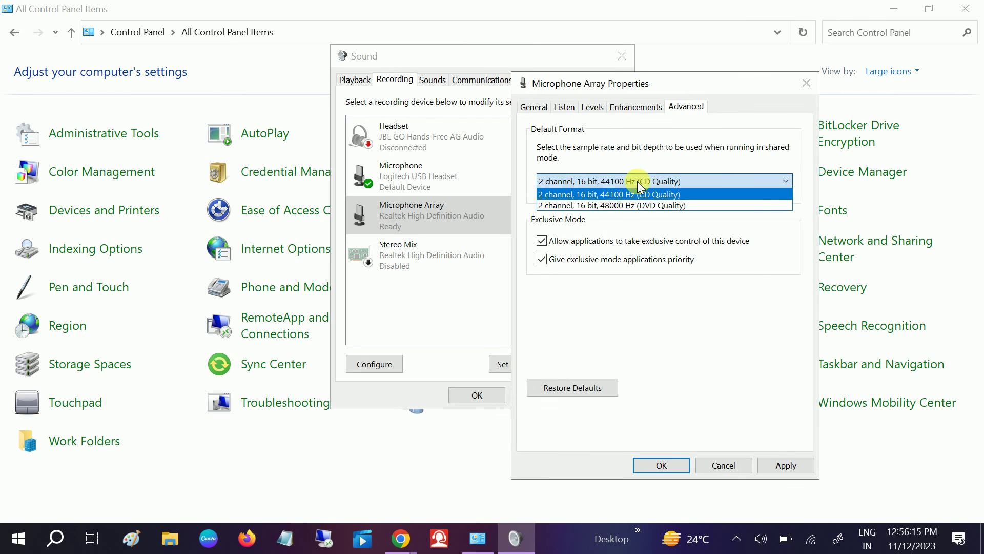
click(615, 205)
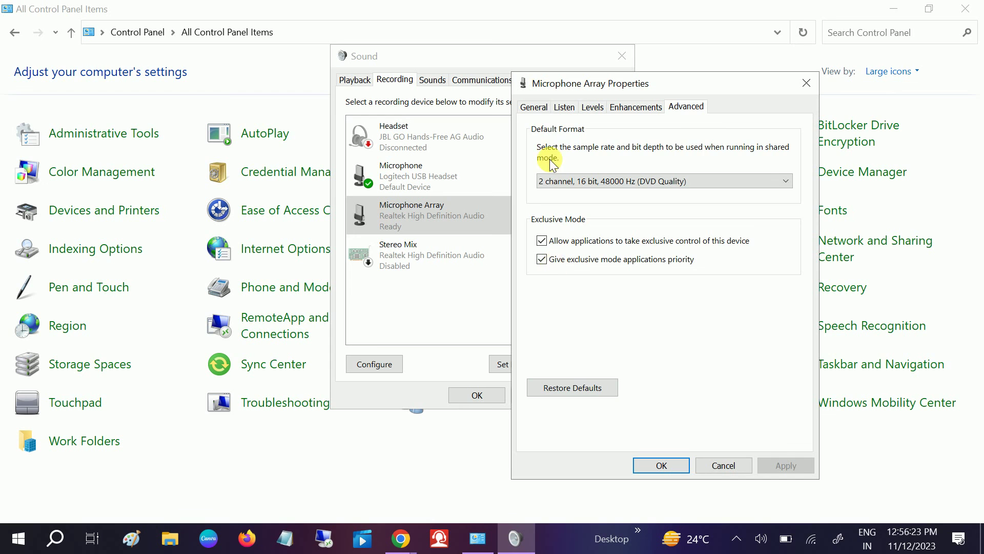
- Review the General, Listen and Levels tabs and close the Microphone Array properties
click(534, 107)
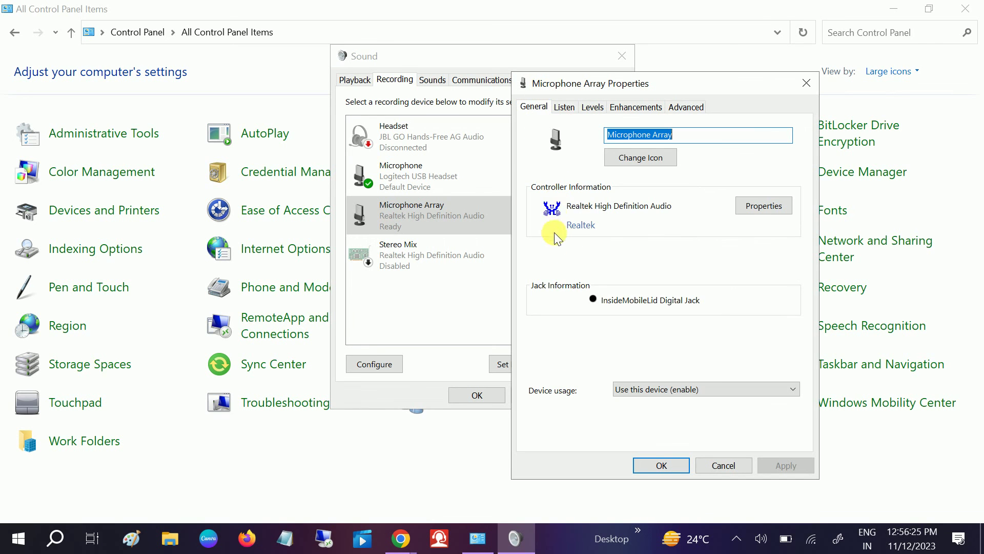
click(565, 106)
click(592, 107)
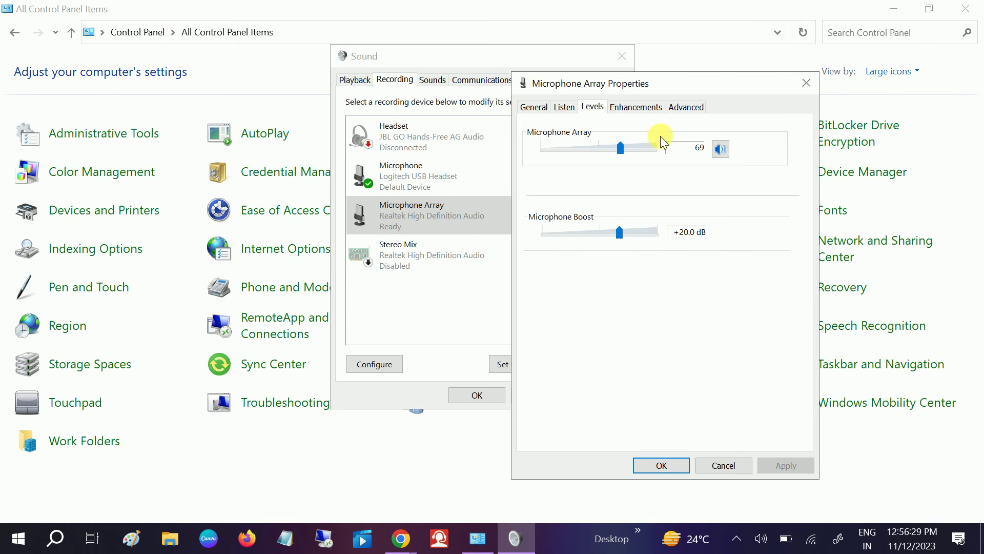
click(817, 86)
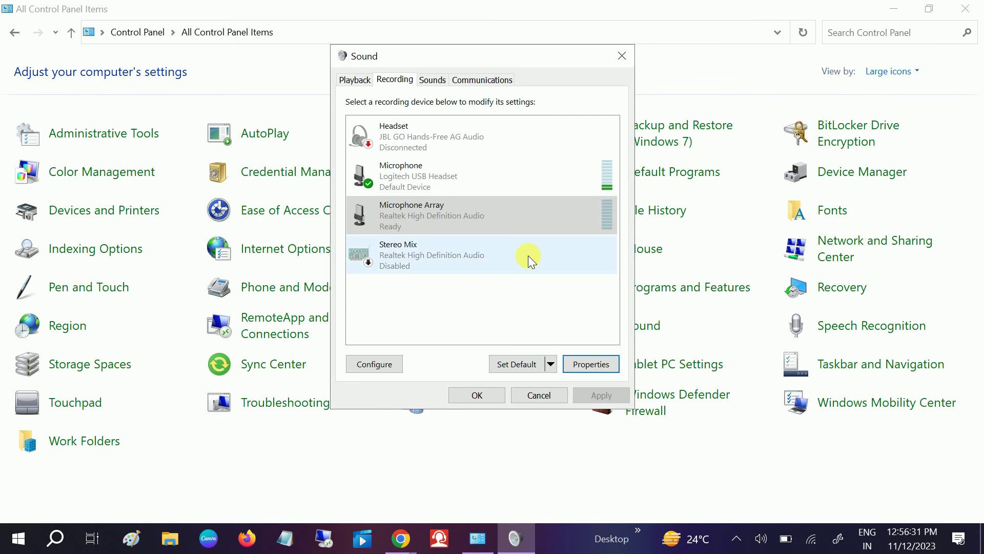
- Open the Realtek Speakers properties from the Playback tab and view their Levels and Advanced settings
click(353, 80)
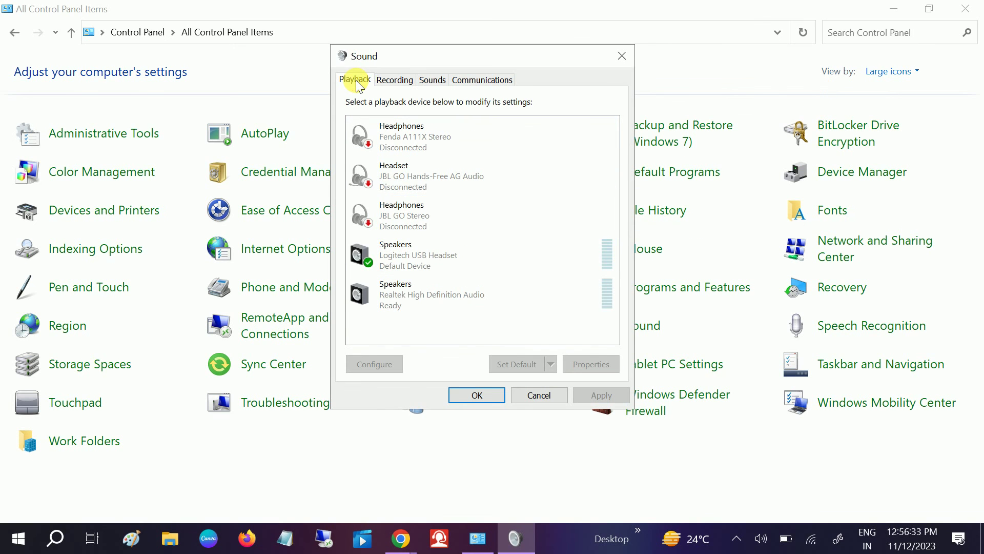
click(414, 295)
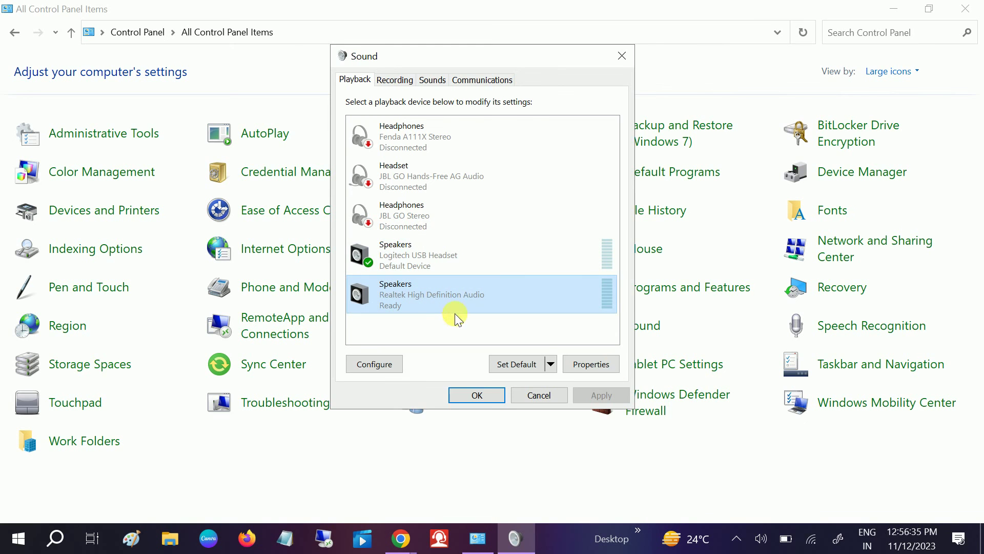
click(599, 365)
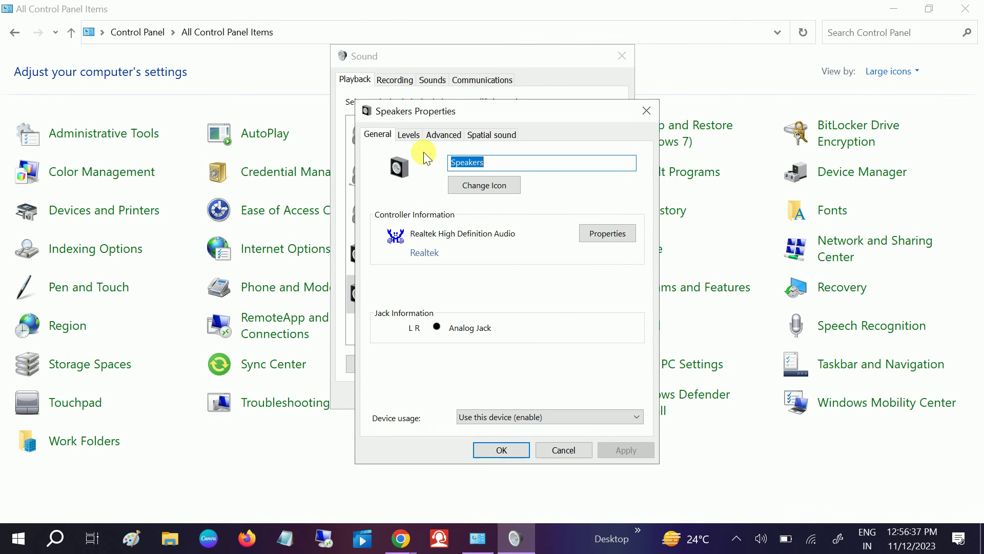
click(409, 135)
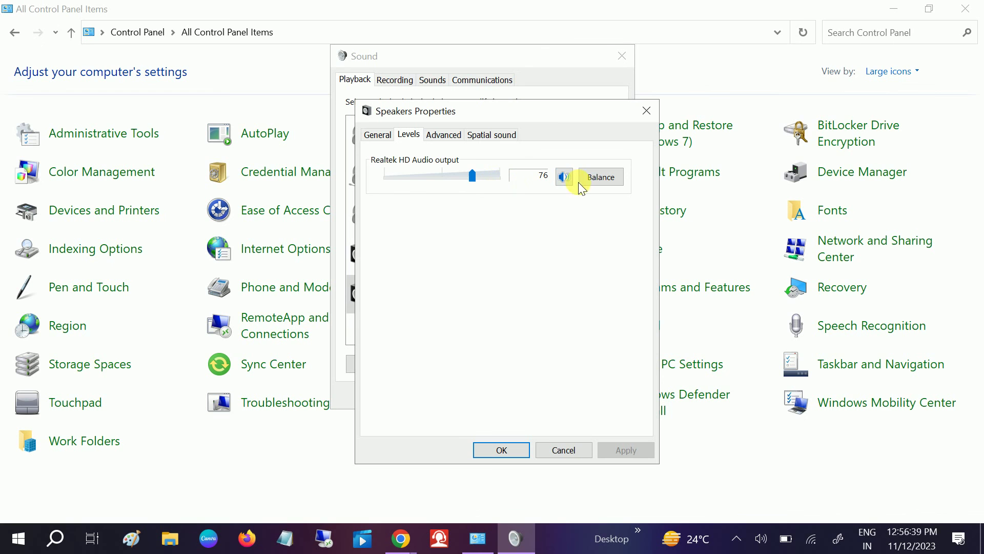
click(444, 135)
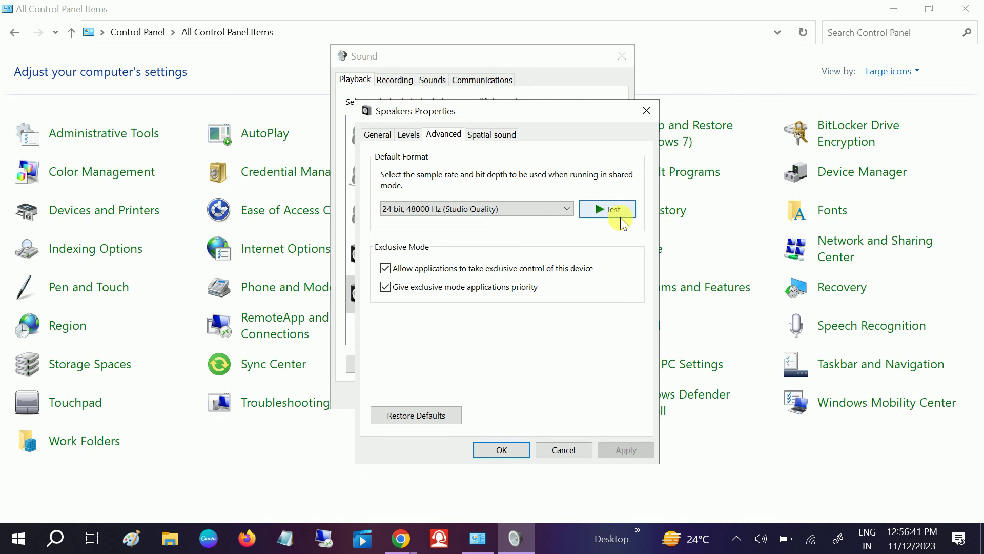
- Keep the 24 bit, 48000 Hz Studio Quality format and play then stop a test sound
click(538, 208)
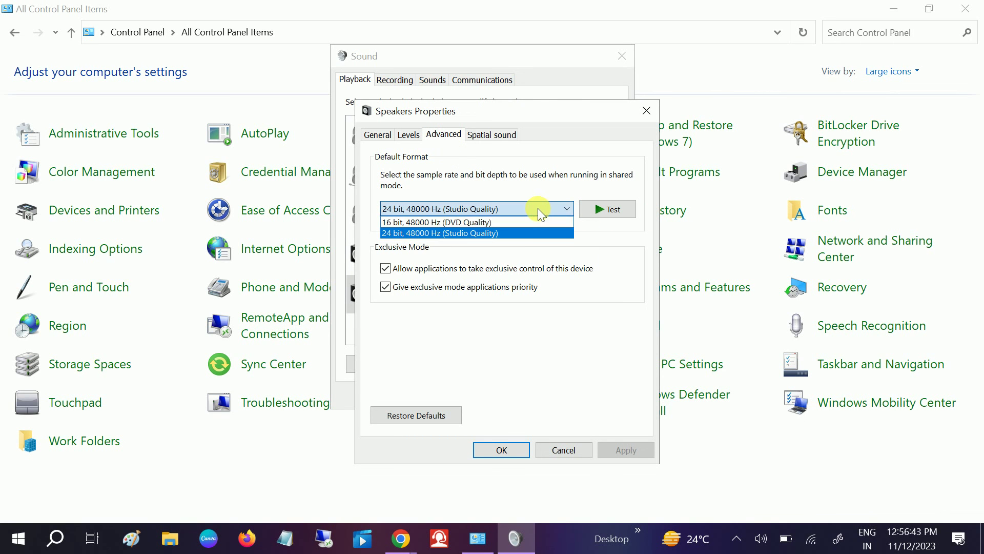
click(510, 177)
click(495, 214)
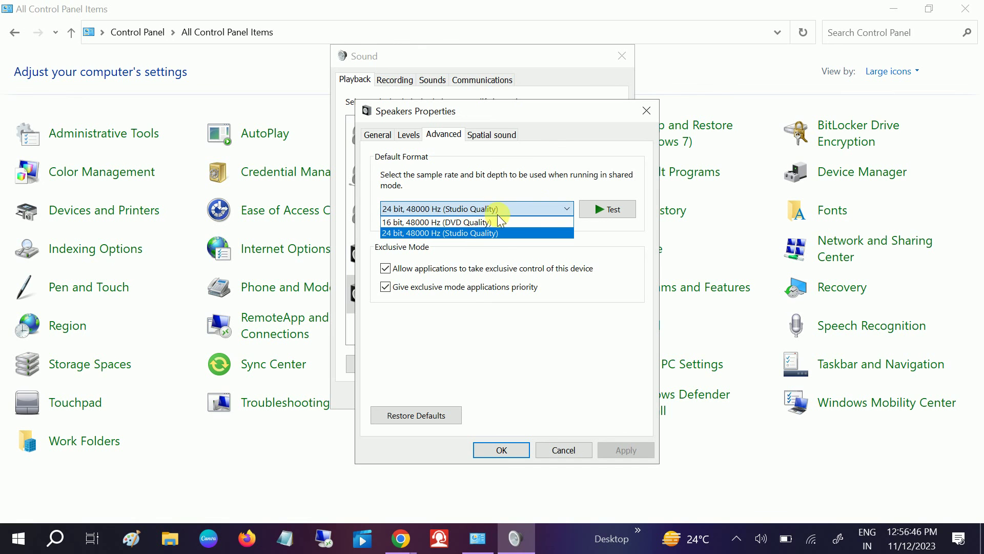
click(444, 233)
click(616, 214)
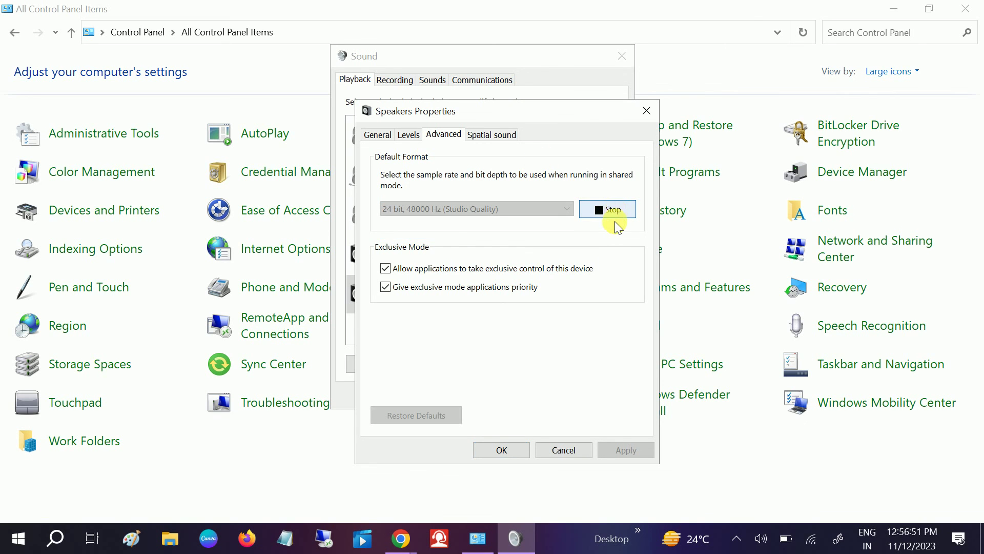
drag(574, 111, 922, 101)
click(969, 194)
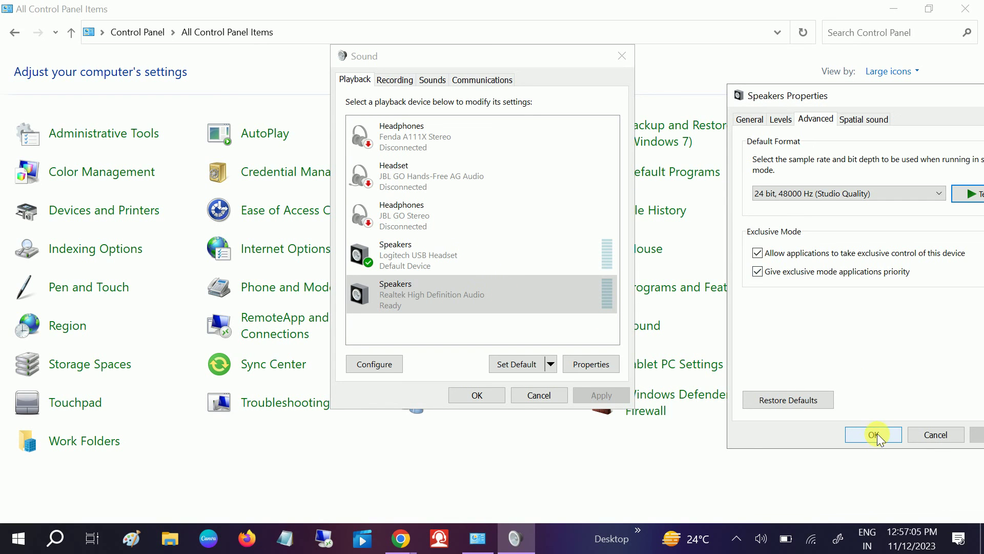
- Confirm the speaker properties, review the Recording and Sounds tabs, and close the Sound dialog
click(944, 434)
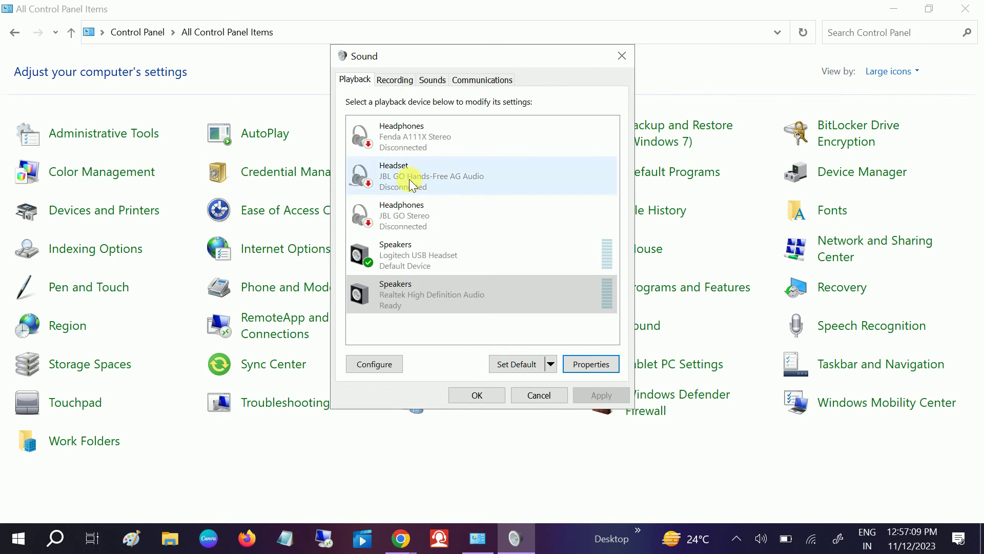
click(413, 82)
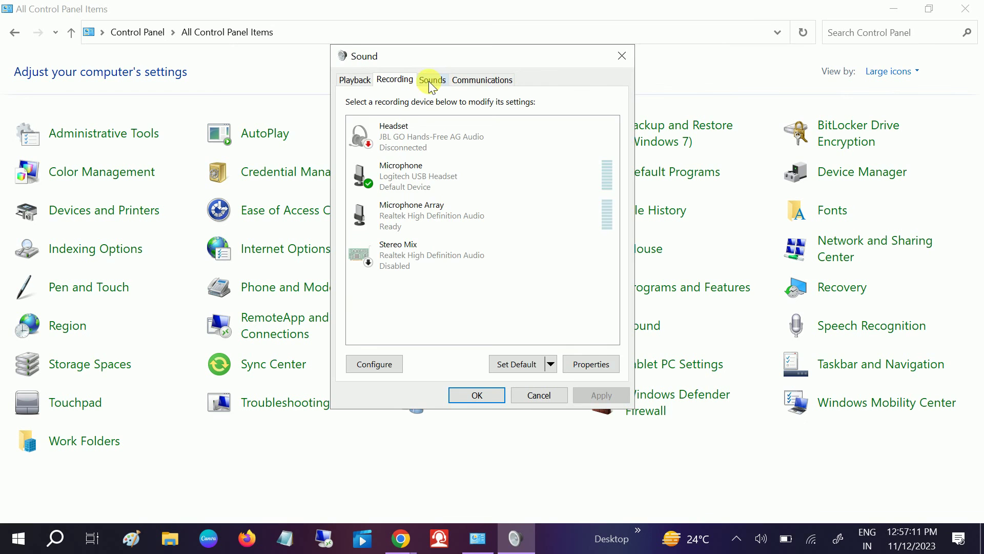
click(432, 81)
click(380, 81)
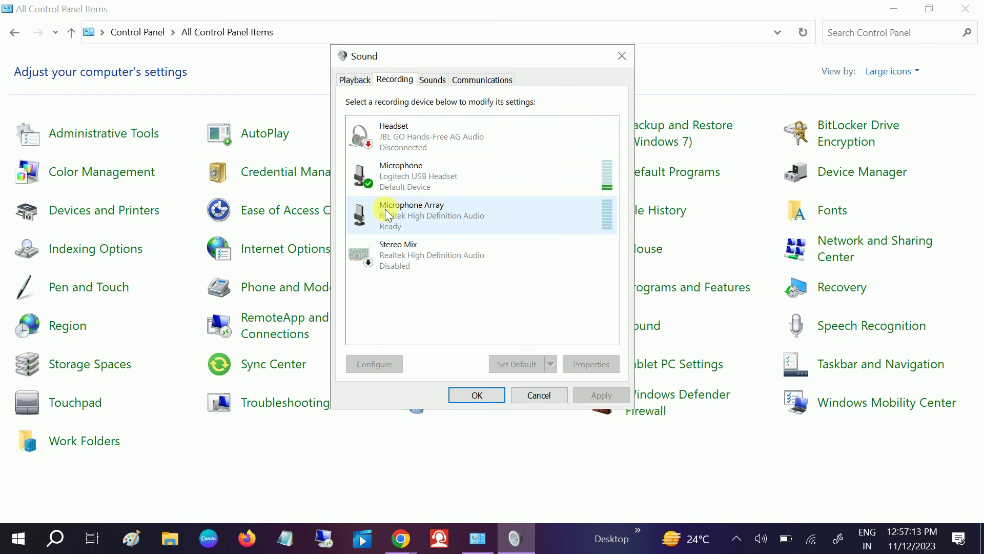
click(626, 58)
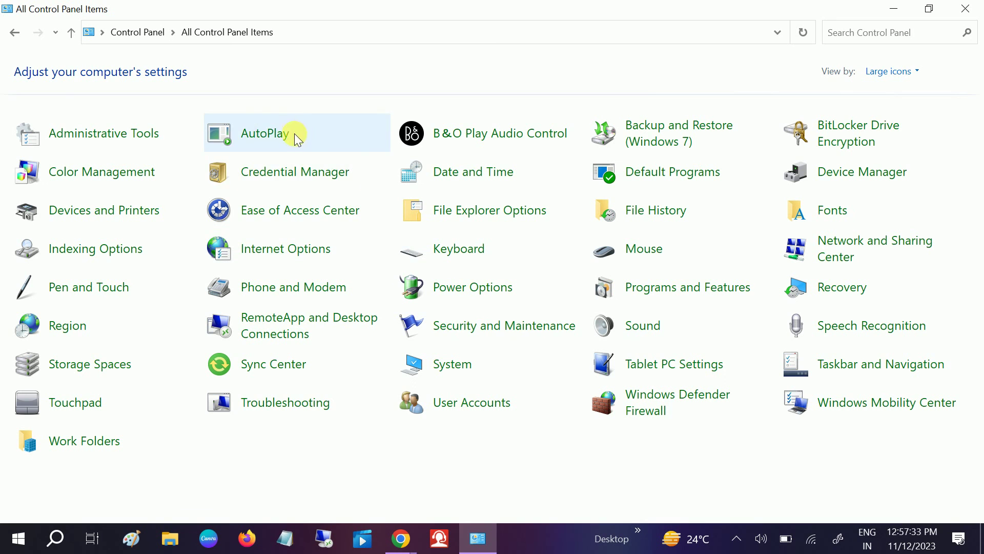
- Go to Troubleshooting, then Hardware and Sound, and launch the Recording Audio troubleshooter
click(270, 405)
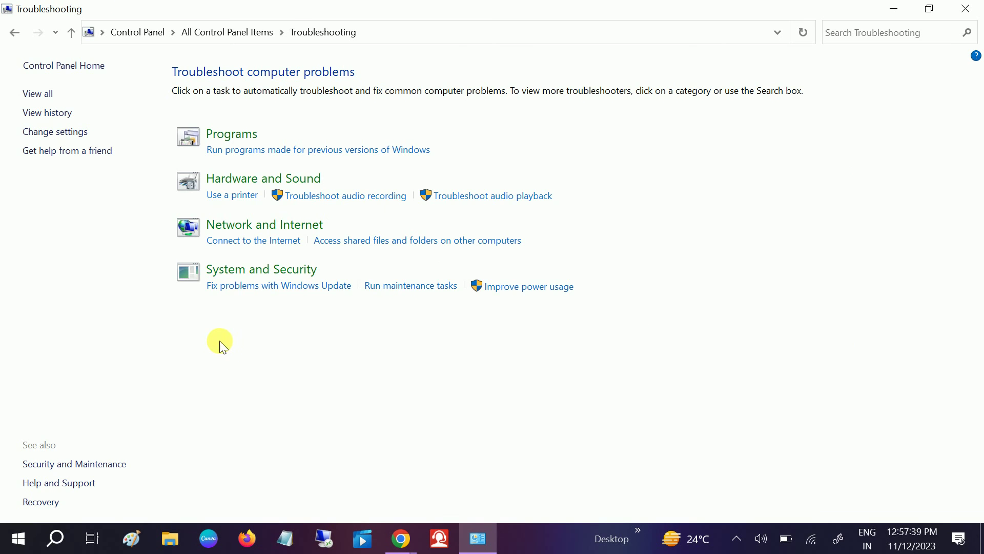
click(274, 189)
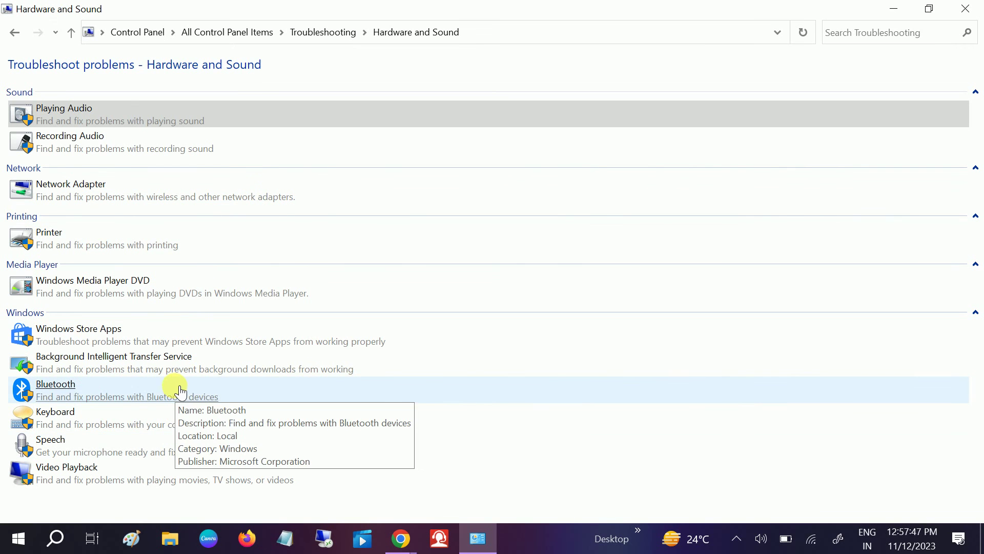
click(93, 138)
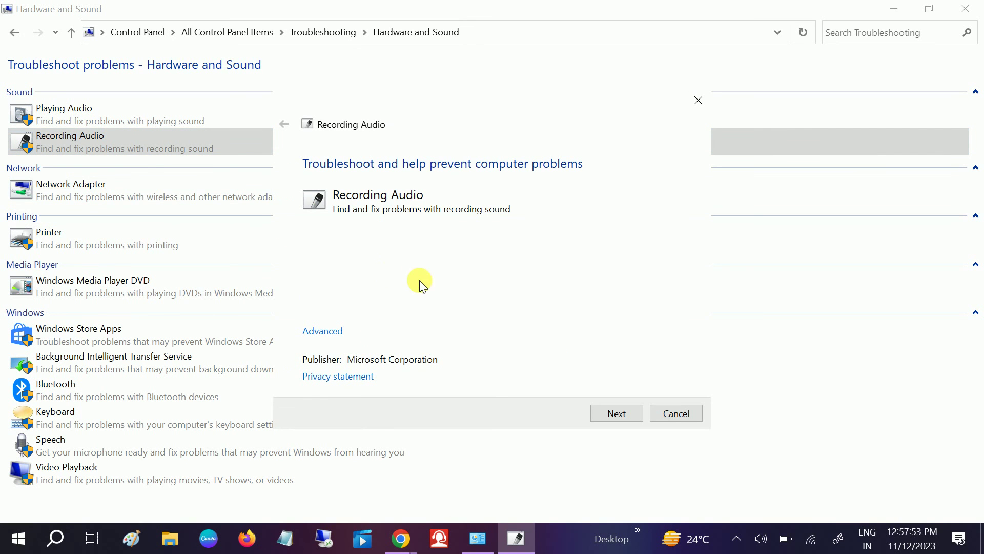
- Run the Recording Audio troubleshooter on the Logitech USB Headset microphone and close it once fixes apply
click(607, 413)
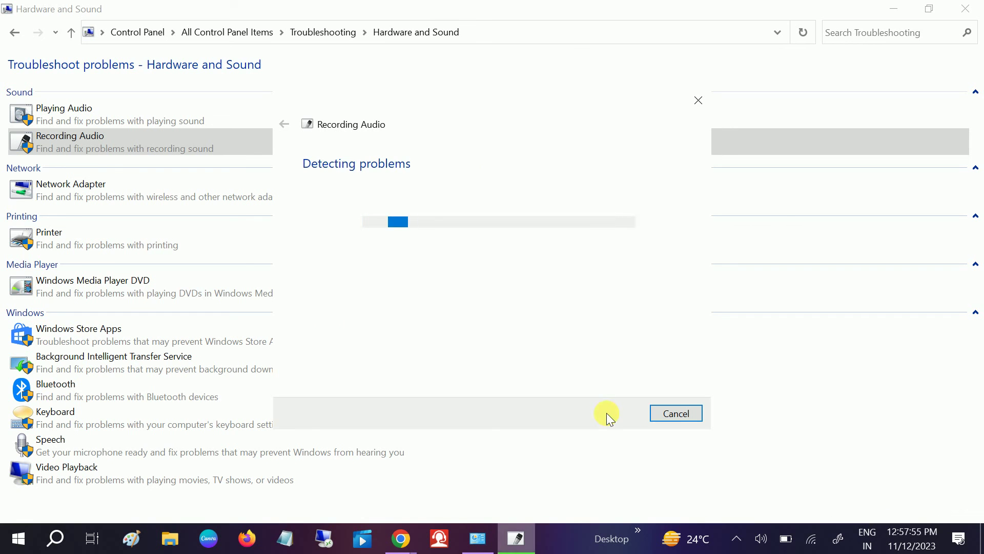
drag(473, 118, 643, 123)
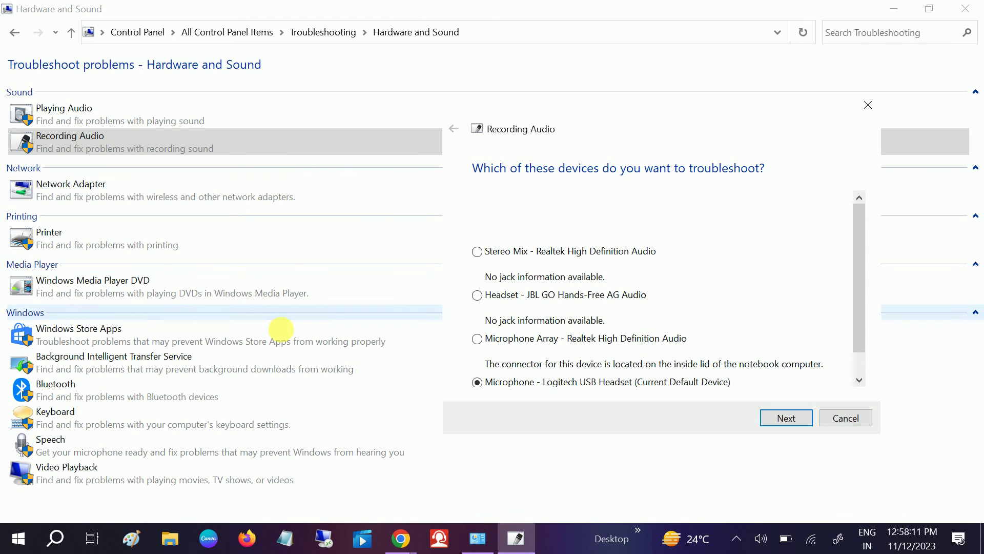
scroll(528, 353, down, 1)
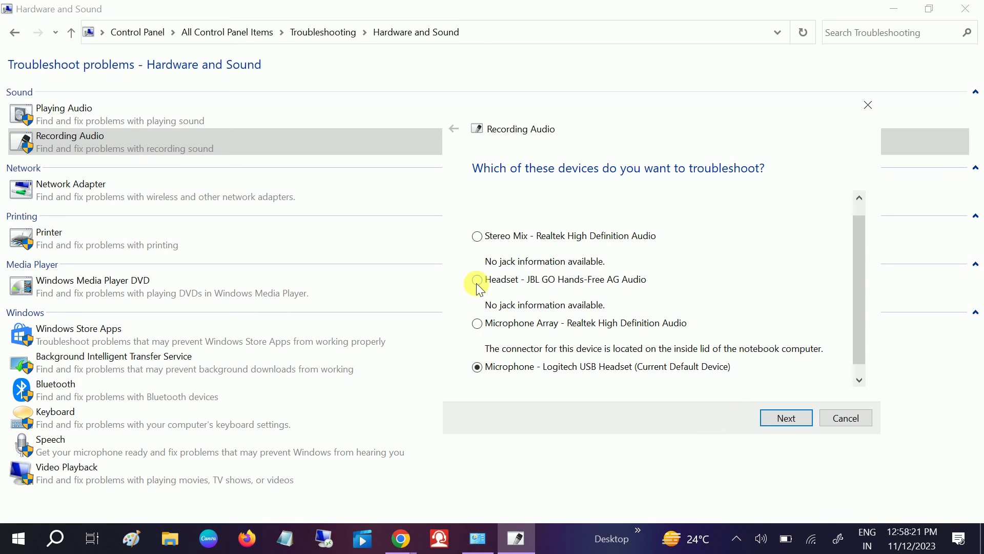
click(784, 415)
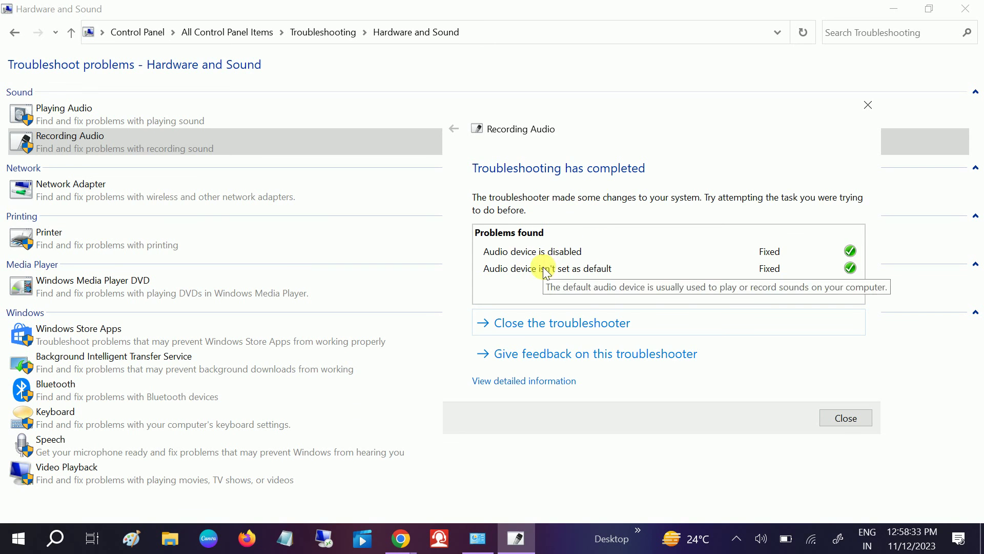
click(845, 417)
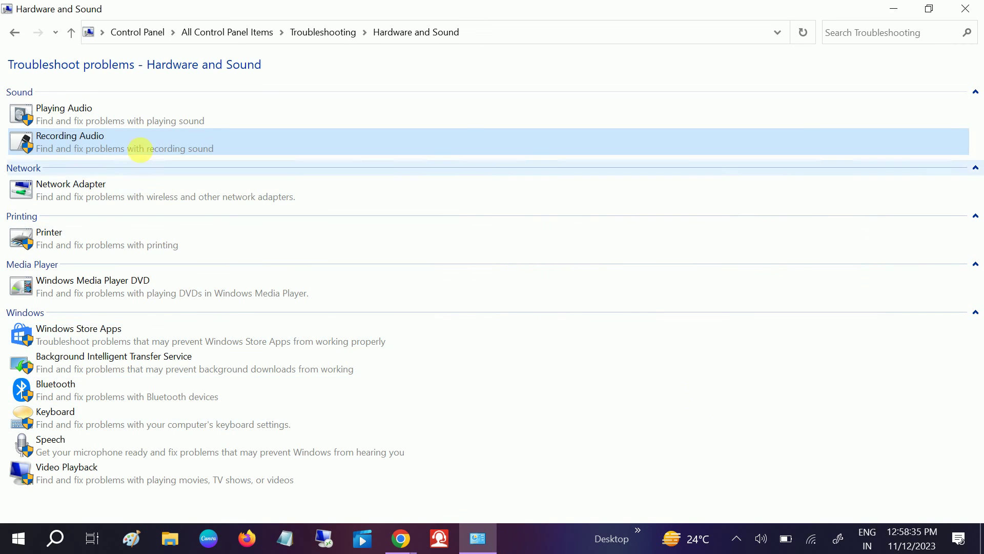
- Launch the Playing Audio troubleshooter and begin its scan for playback problems
click(58, 109)
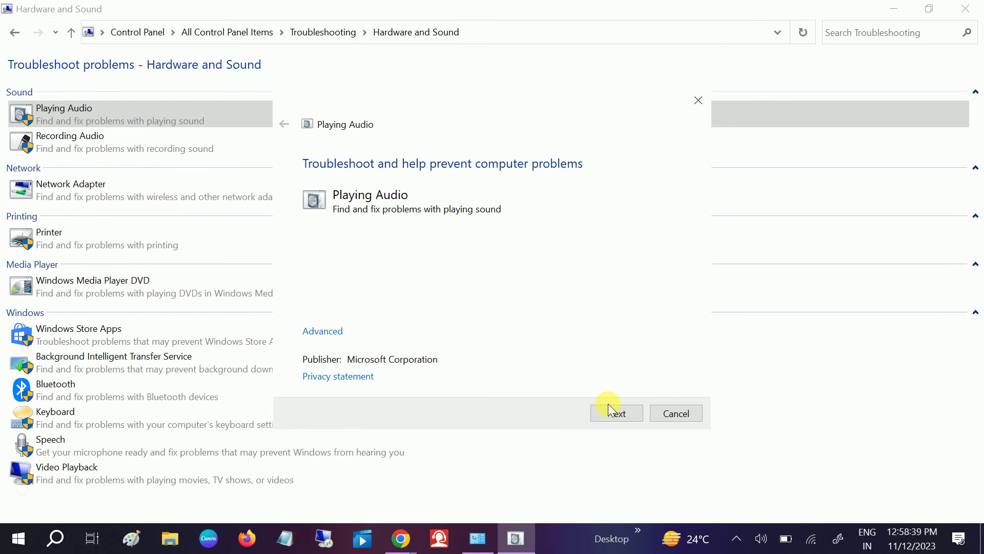
click(610, 412)
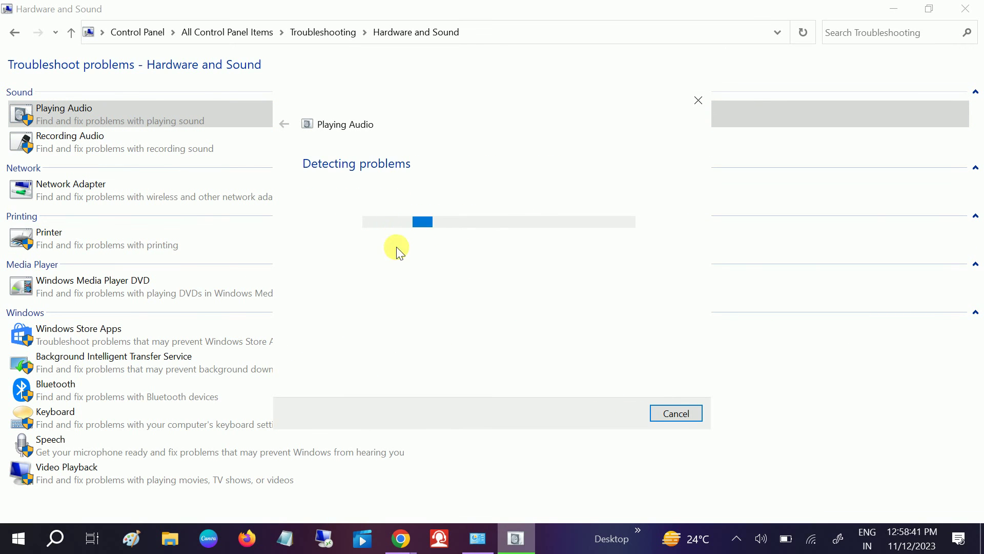
click(479, 541)
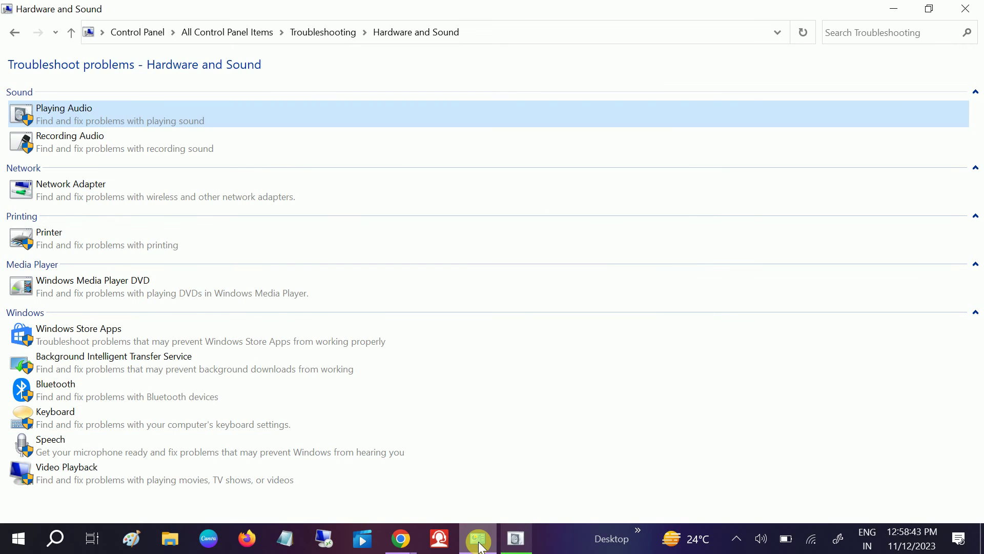
click(480, 543)
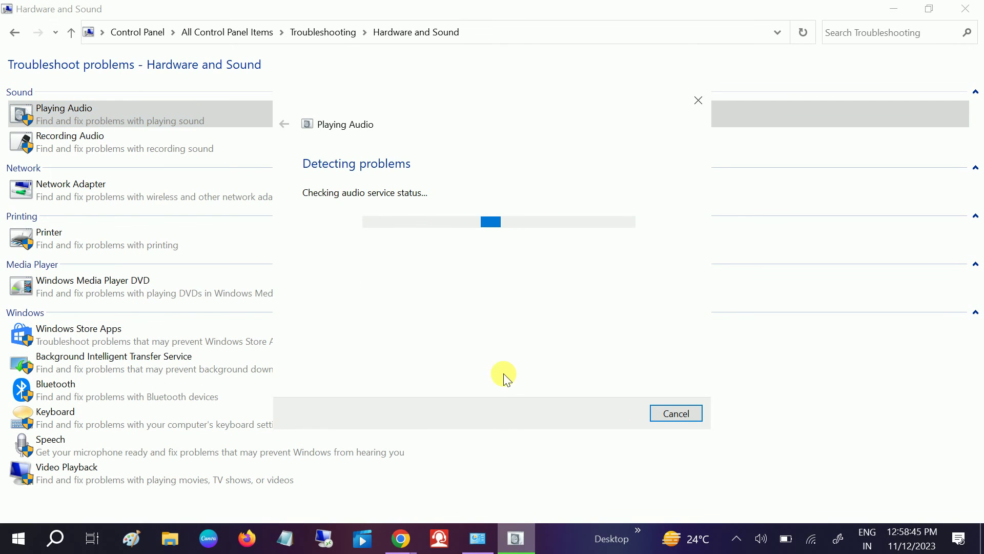
- Close the troubleshooter, return to all Control Panel items, and show Sound's recording devices
click(698, 100)
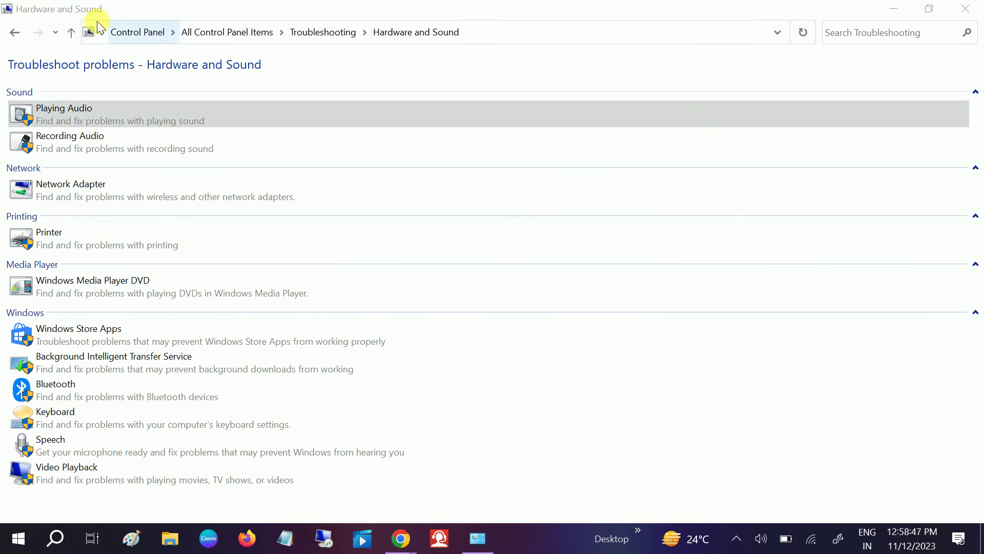
click(16, 33)
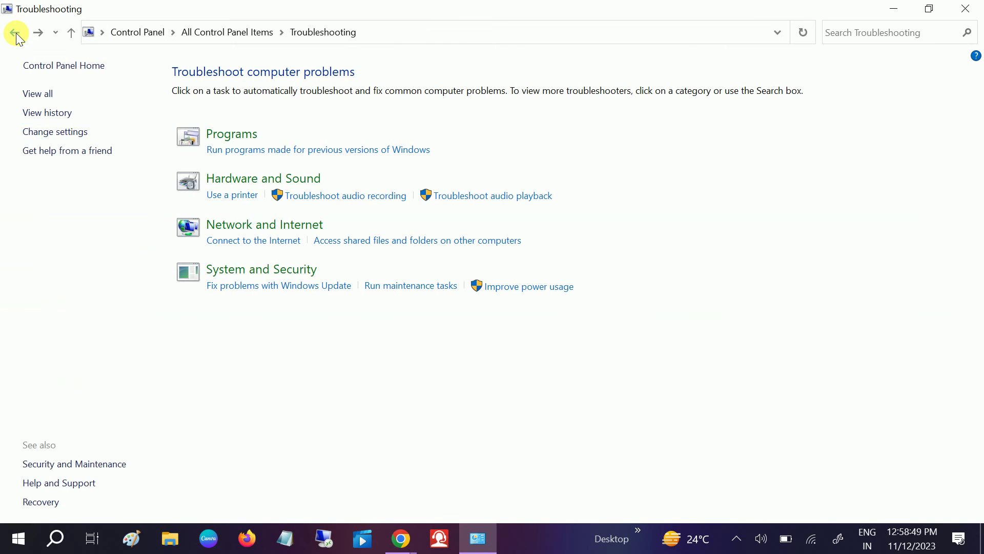
click(16, 34)
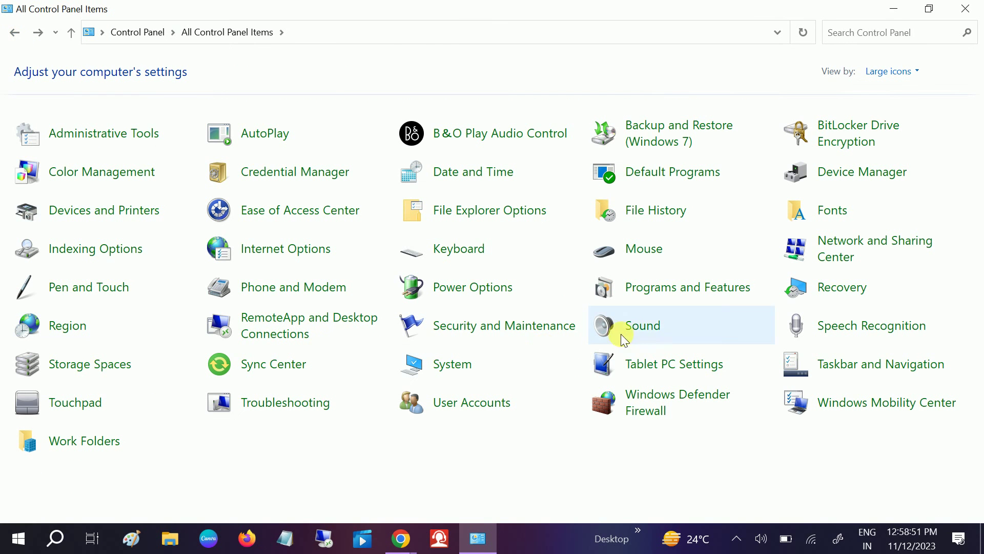
click(639, 328)
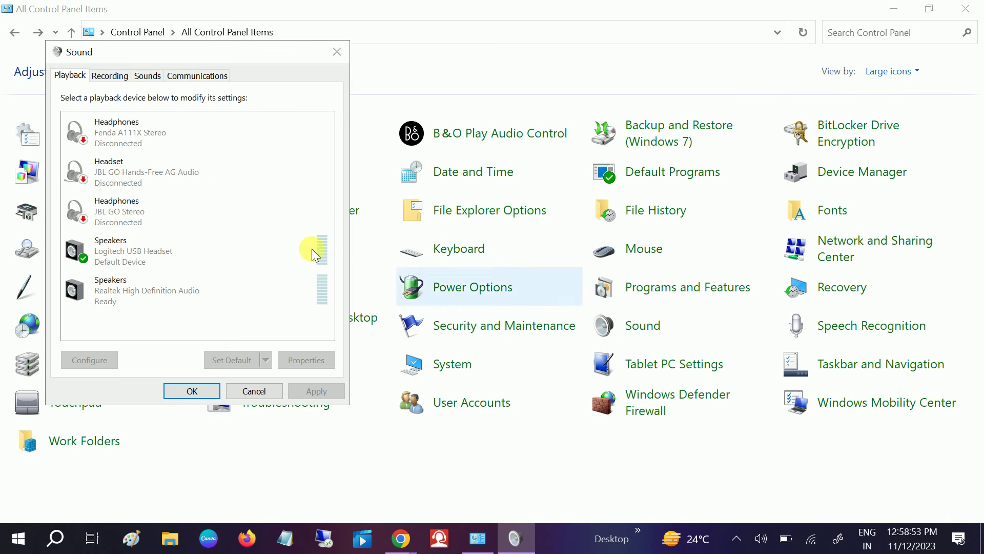
click(108, 82)
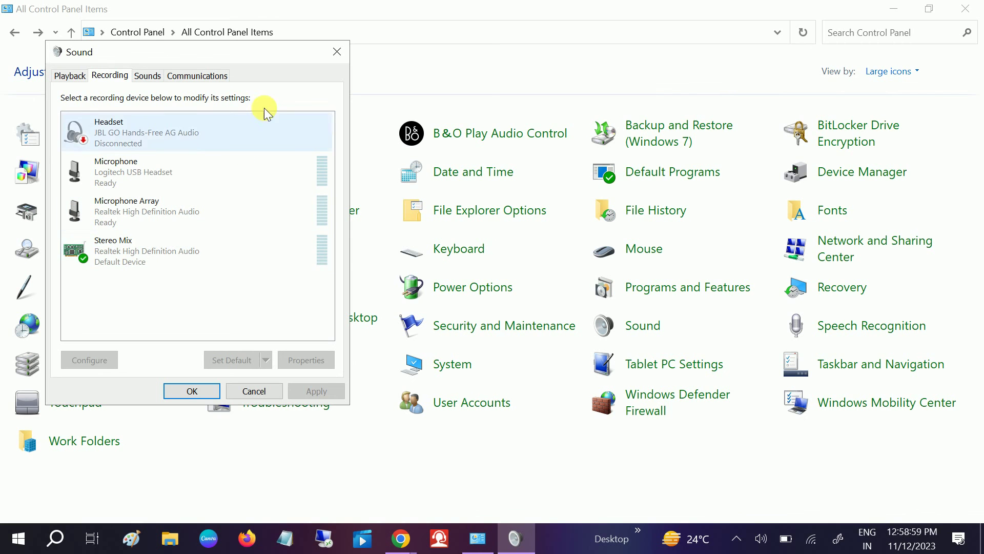
- Set the Logitech USB Headset microphone as default recording device and disable Stereo Mix
click(174, 250)
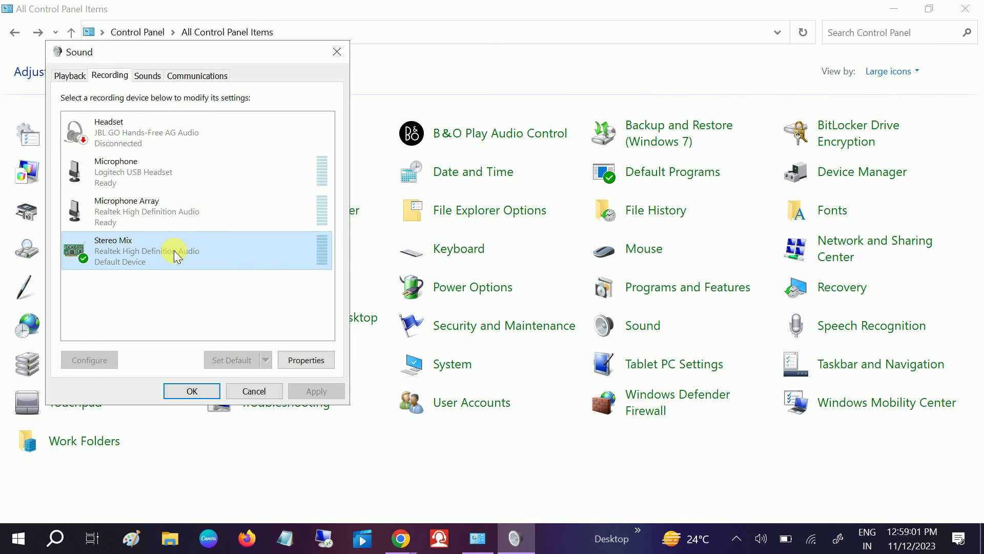
click(173, 169)
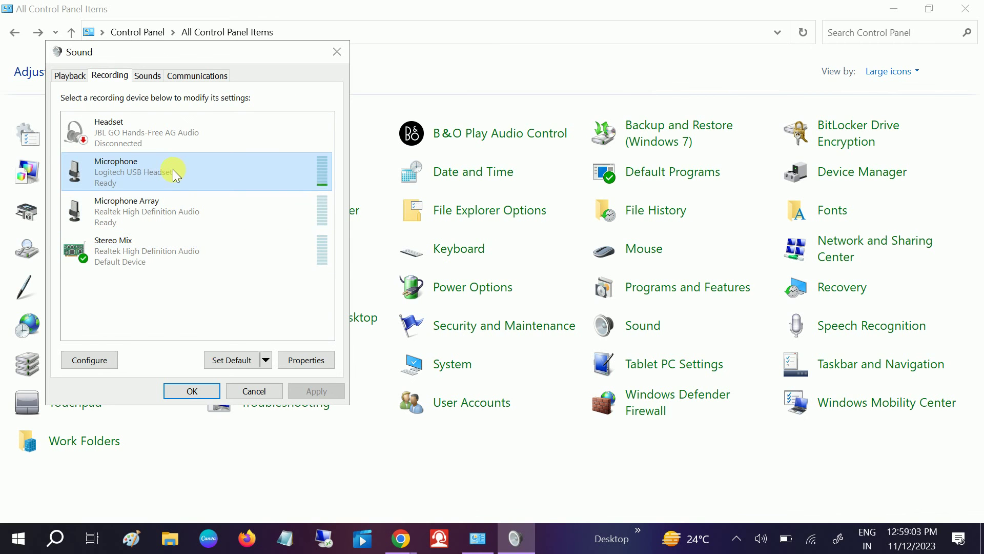
click(239, 359)
click(147, 246)
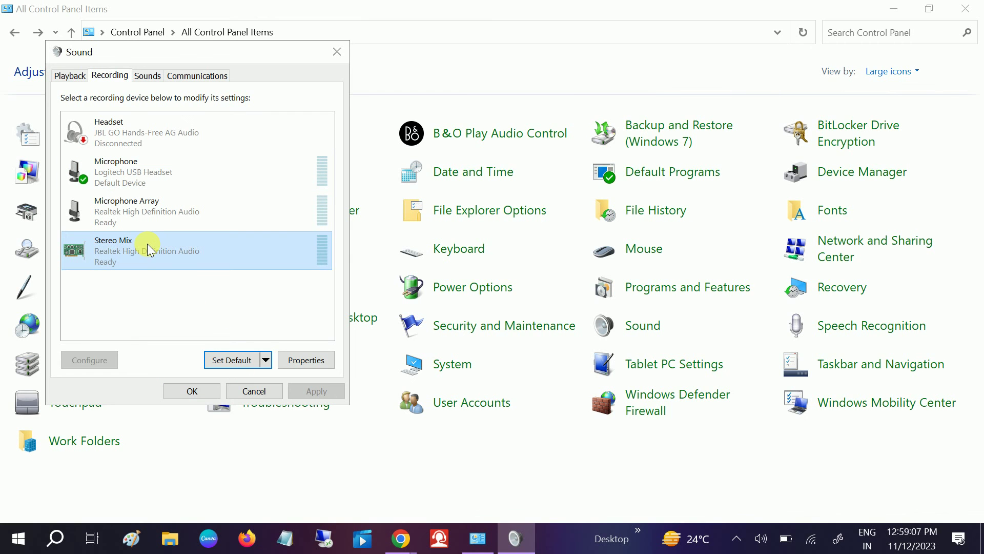
right_click(147, 245)
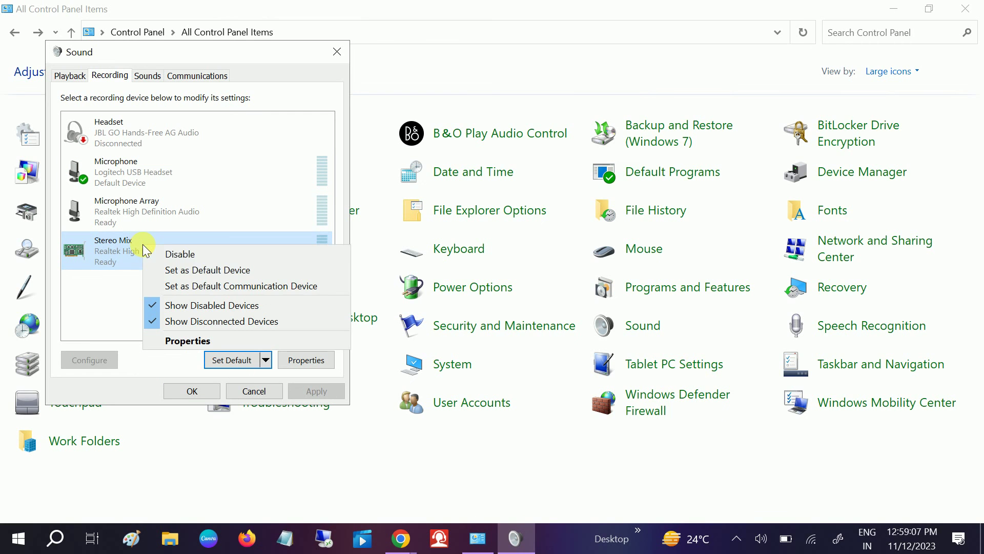
click(180, 254)
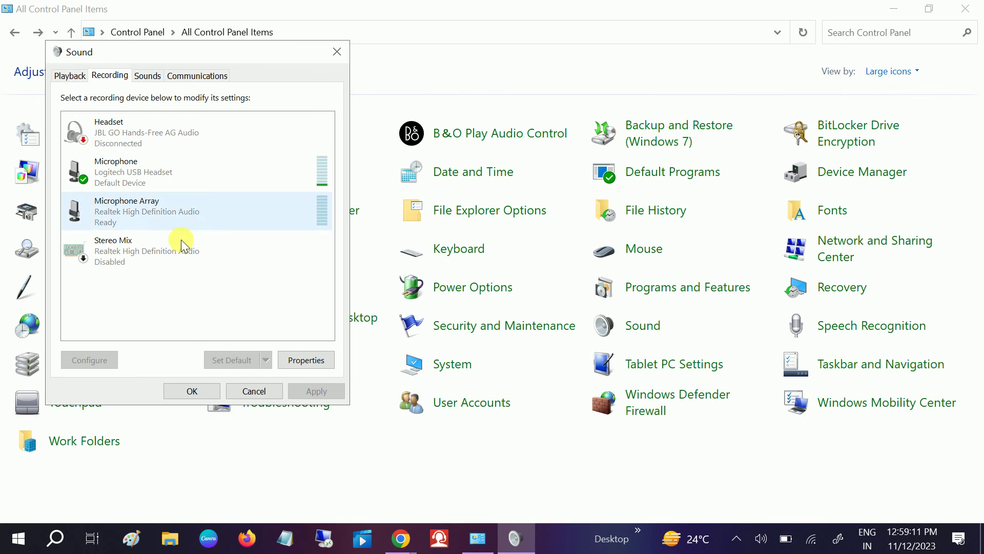
- Select the Logitech USB Headset speakers on Playback, then close Sound and Control Panel
click(70, 75)
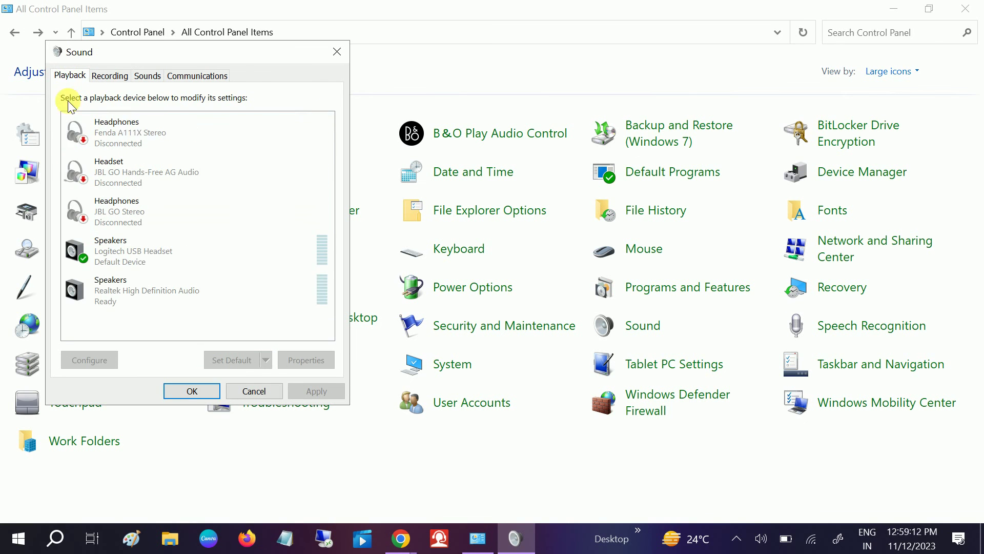
click(143, 262)
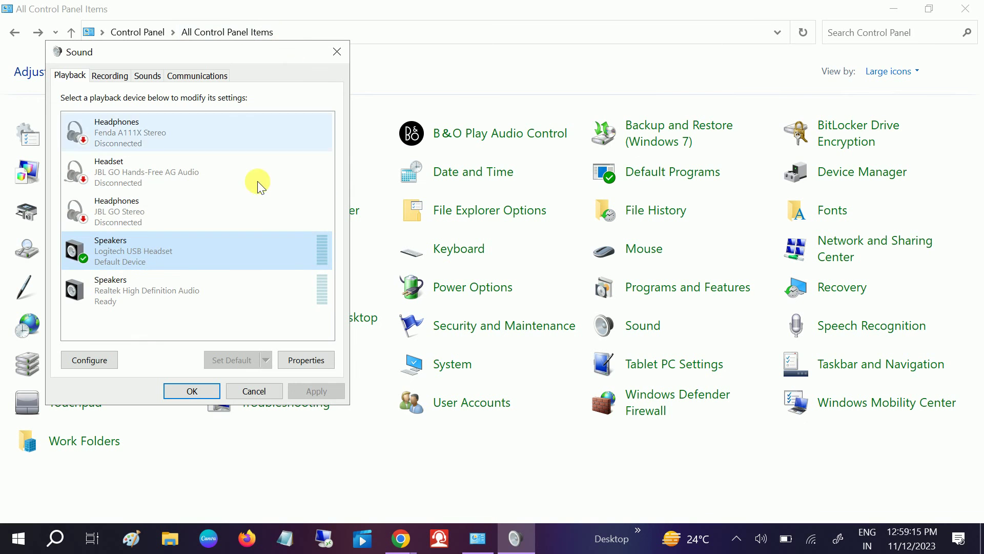
click(328, 56)
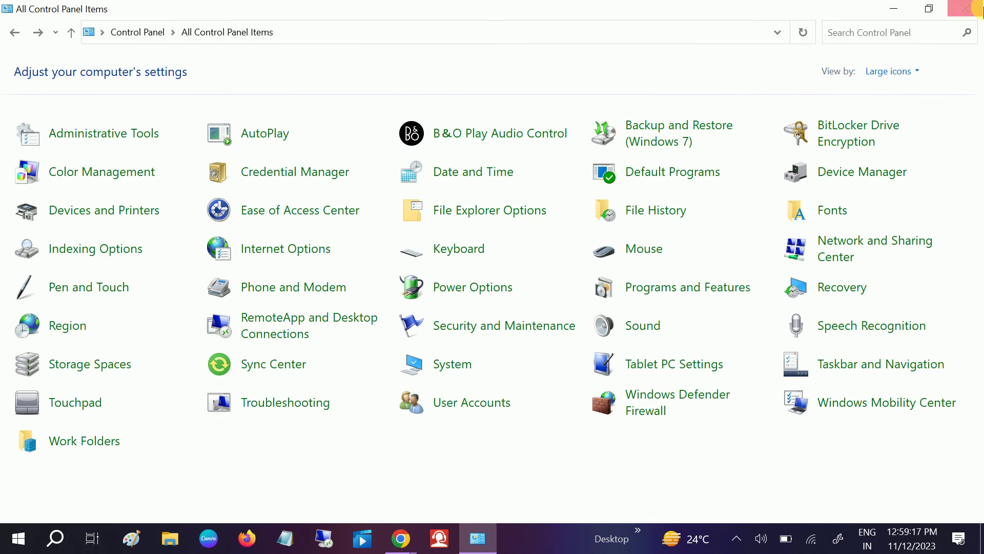
click(965, 8)
- Search 'devic' to launch Device Manager and move its window to the right
click(56, 539)
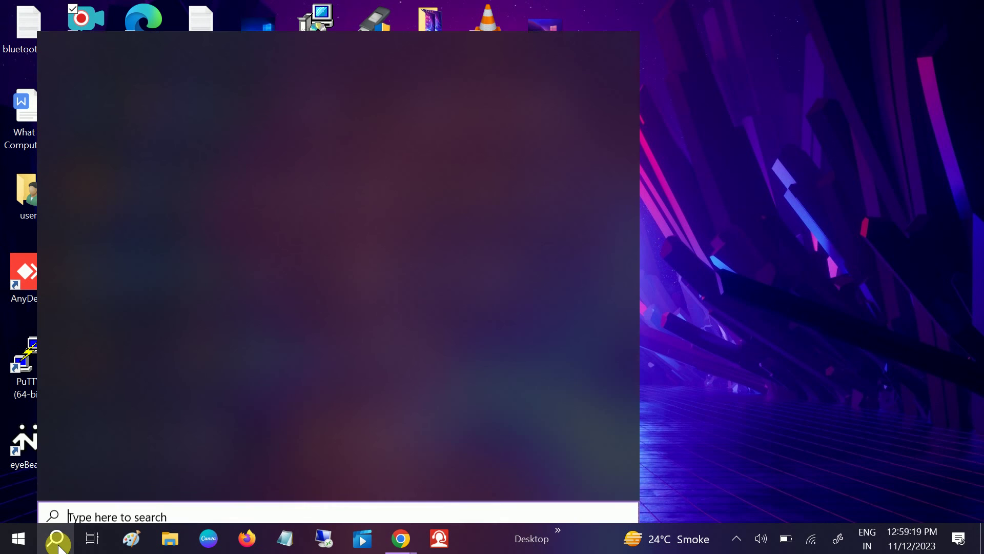
text(devic)
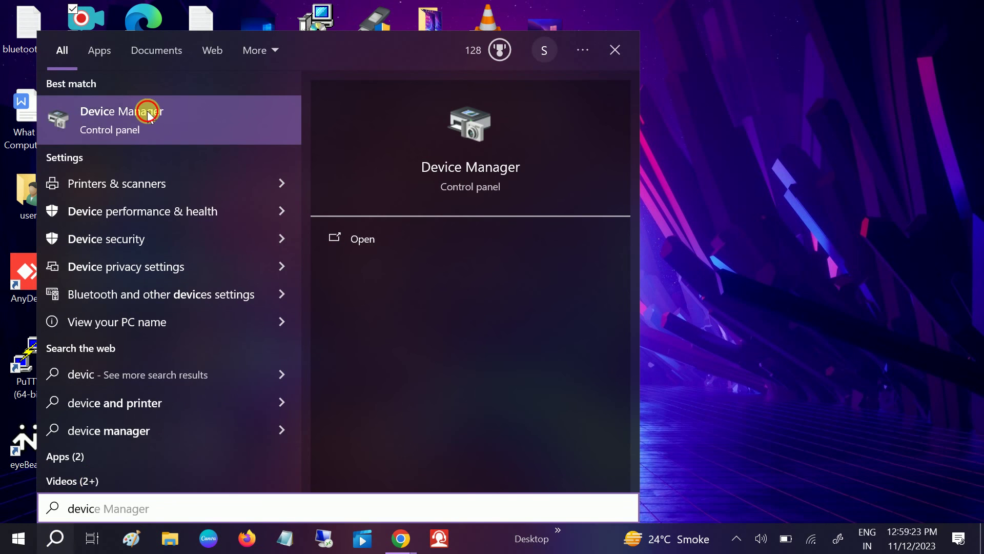
click(148, 113)
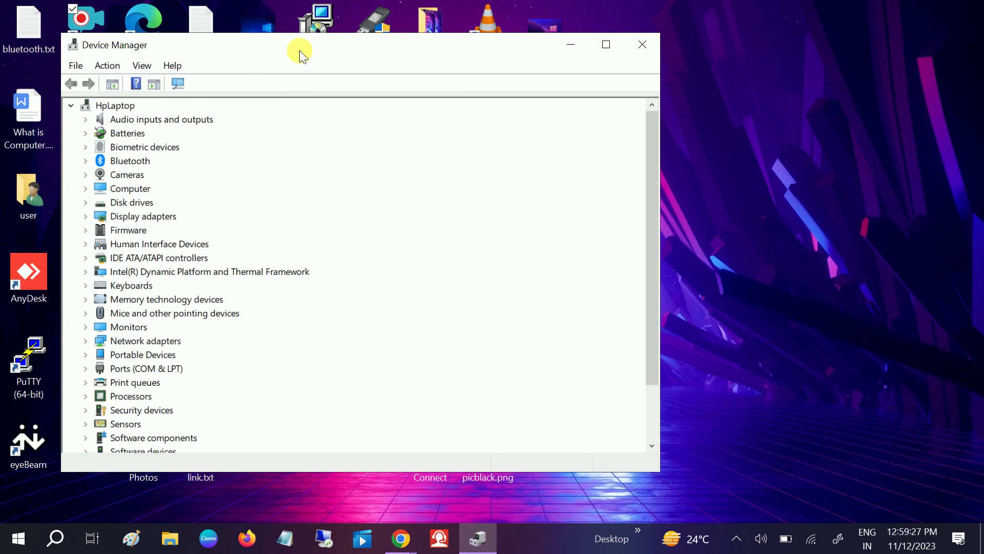
drag(299, 50, 561, 47)
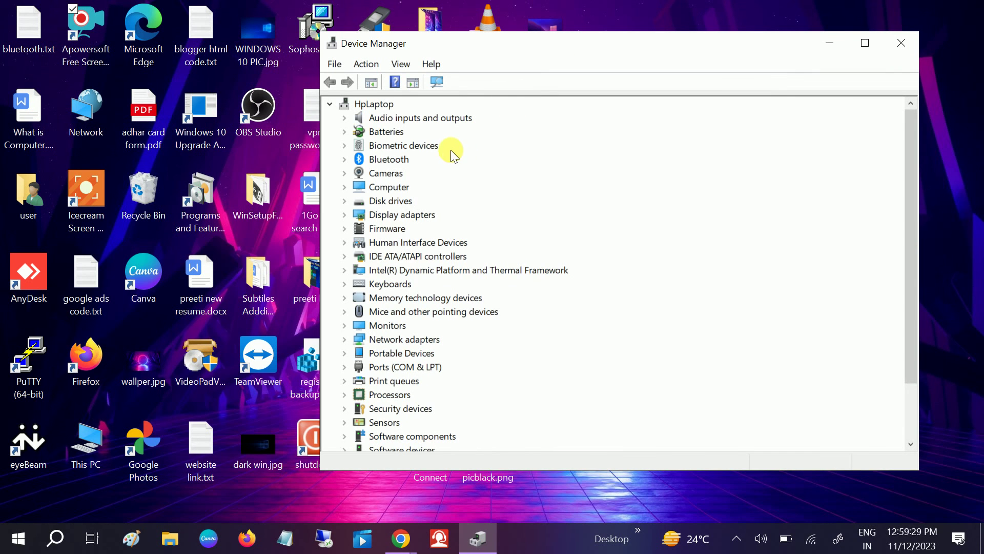
- Auto-search a driver for Speakers (Logitech USB Headset); the best driver is already installed
click(344, 118)
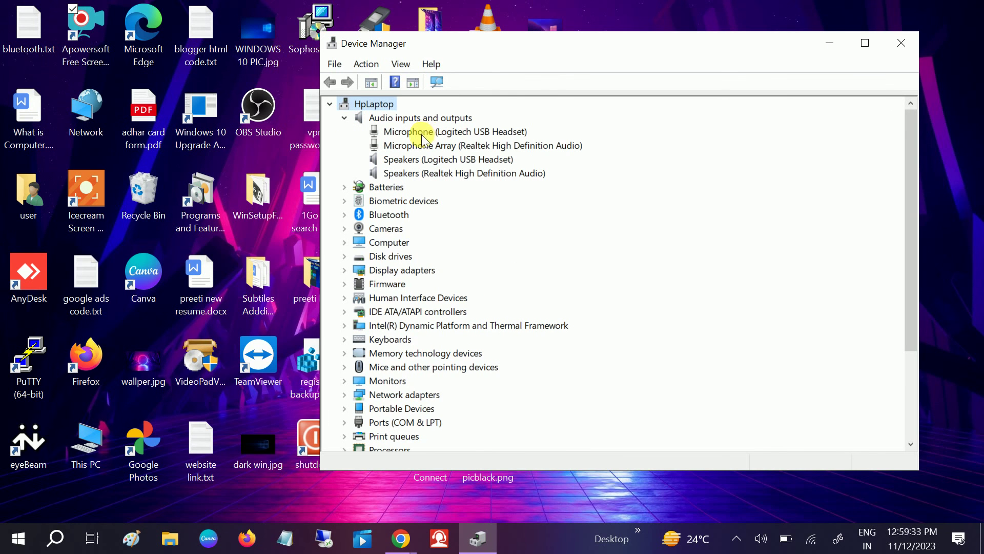
click(410, 167)
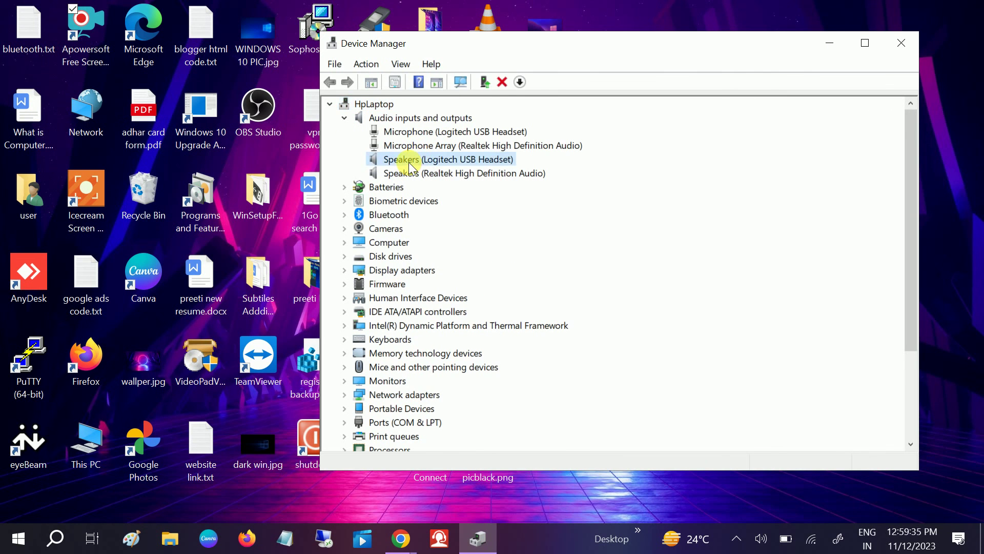
right_click(428, 164)
click(467, 175)
click(496, 220)
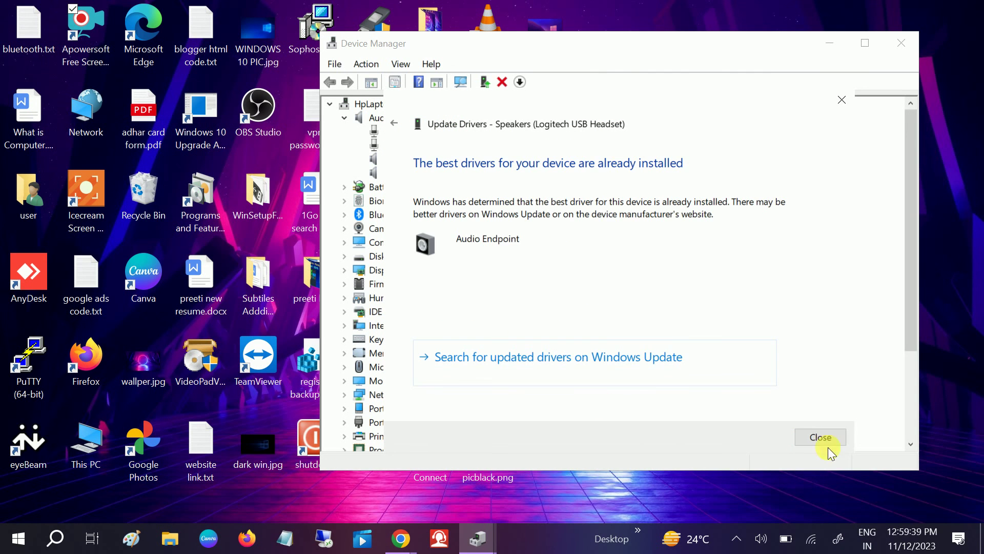
click(818, 435)
- Auto-search drivers for the Realtek speakers and Logitech headset microphone; both already have the best
right_click(419, 174)
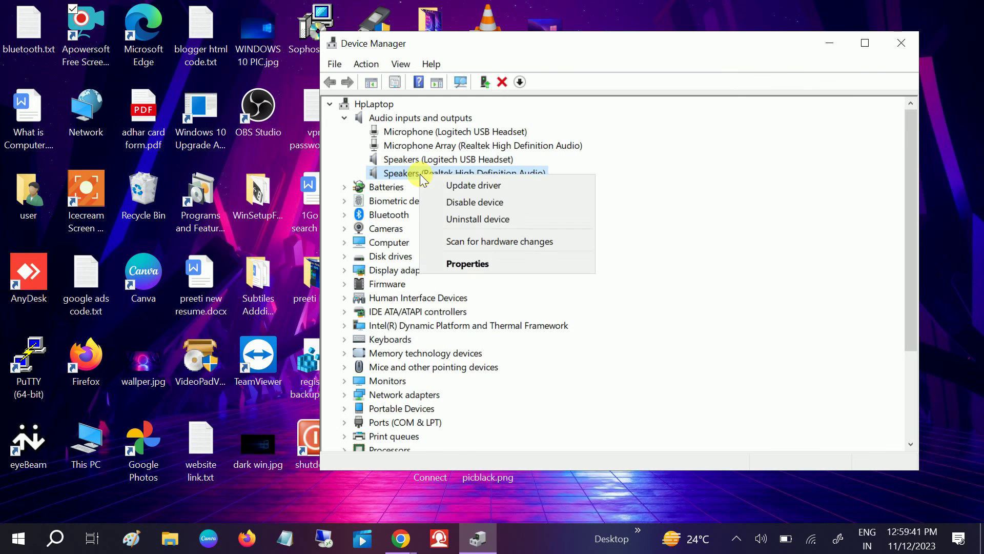
click(436, 187)
click(563, 248)
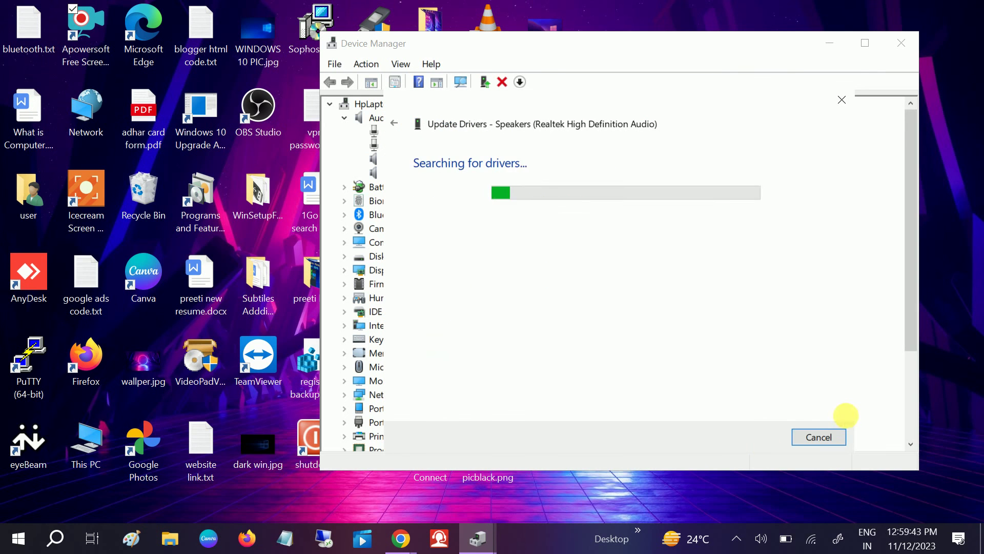
click(820, 436)
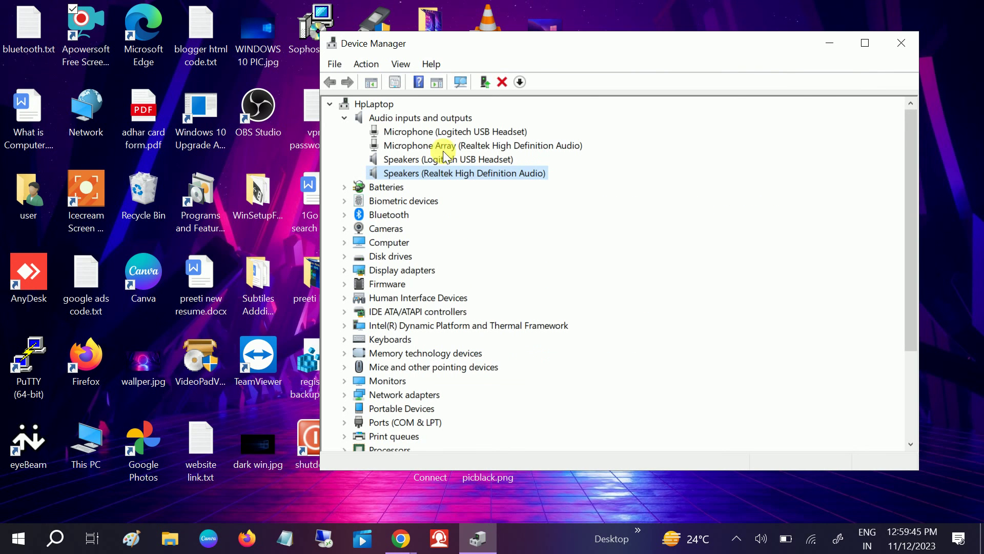
click(439, 132)
right_click(438, 133)
click(470, 148)
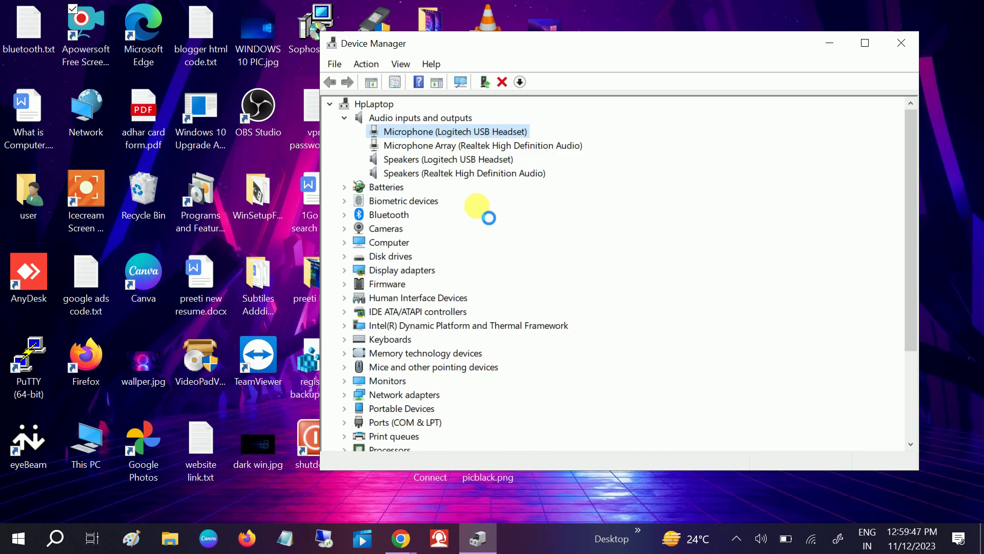
click(545, 244)
click(820, 437)
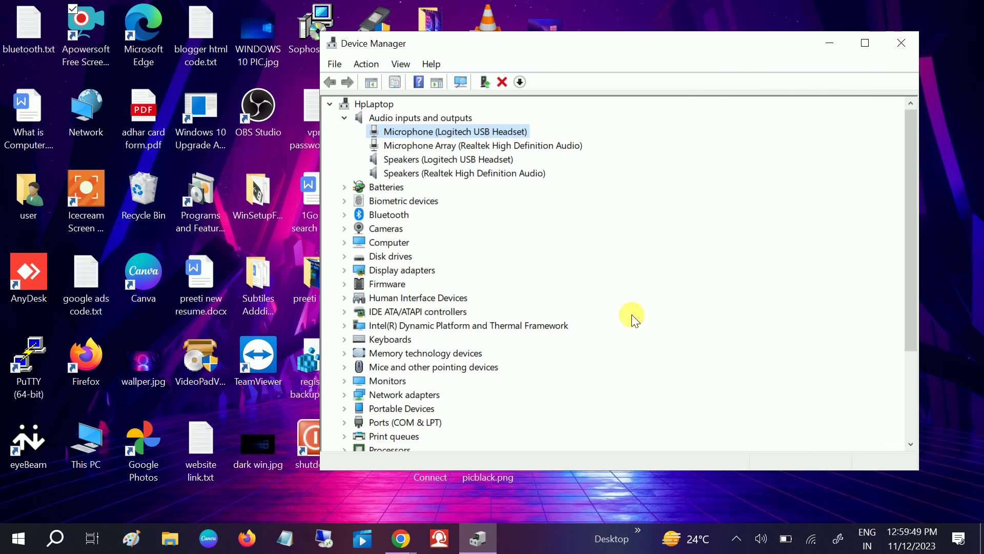
- Auto-search a driver for the Realtek Microphone Array, confirming the best is already installed
click(449, 147)
right_click(449, 149)
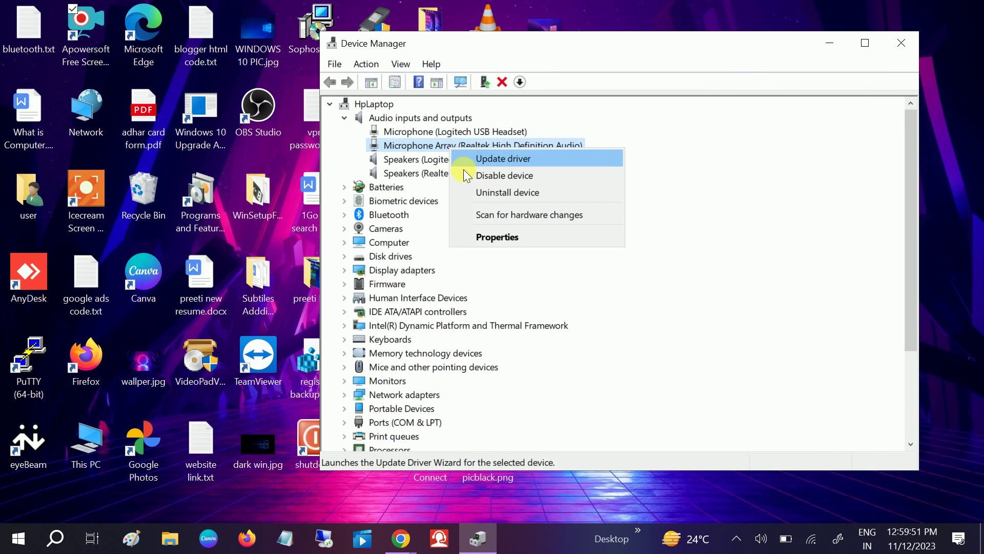
click(504, 160)
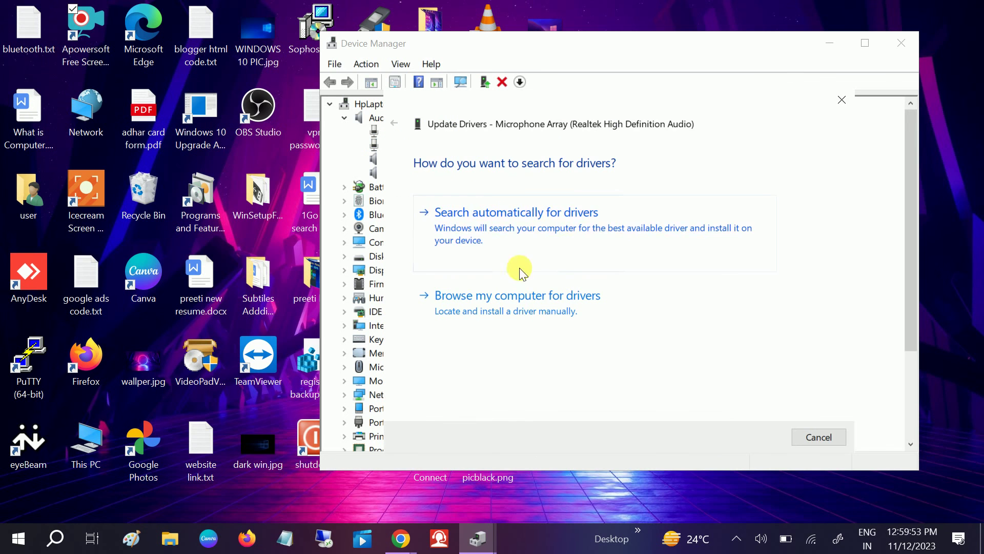
click(525, 224)
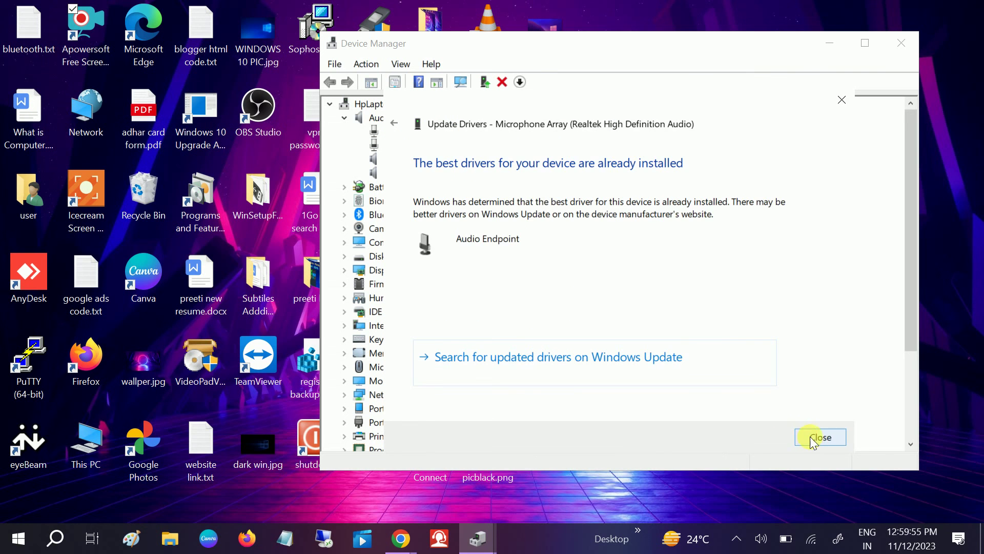
click(818, 437)
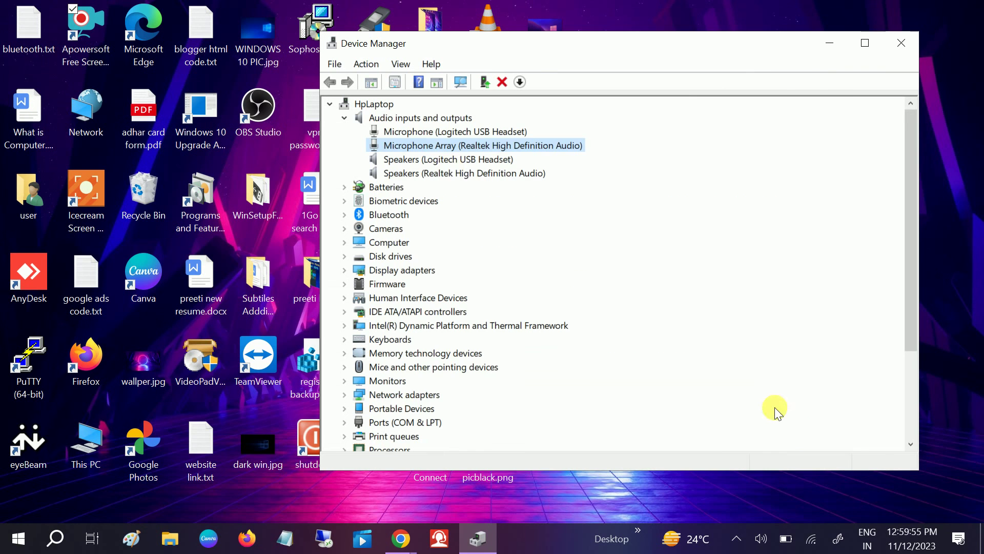
- Browse the compatible list for the Microphone Array, select Audio Endpoint, then cancel
right_click(445, 144)
click(468, 156)
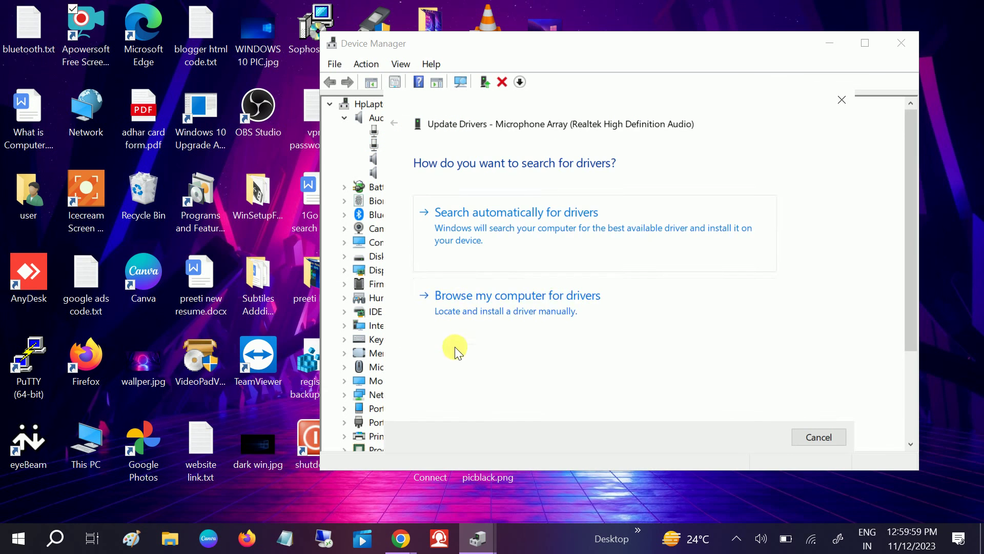
click(472, 303)
click(485, 368)
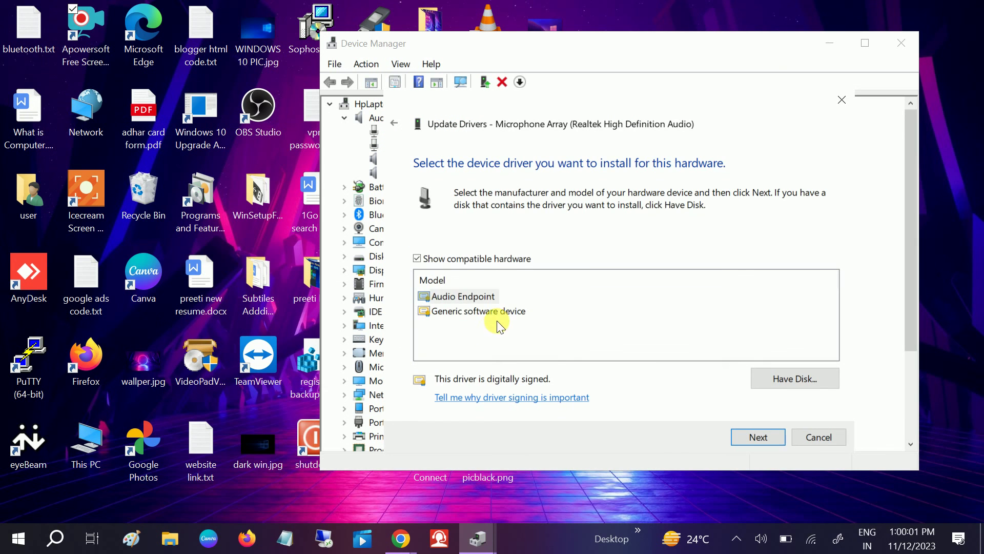
click(468, 297)
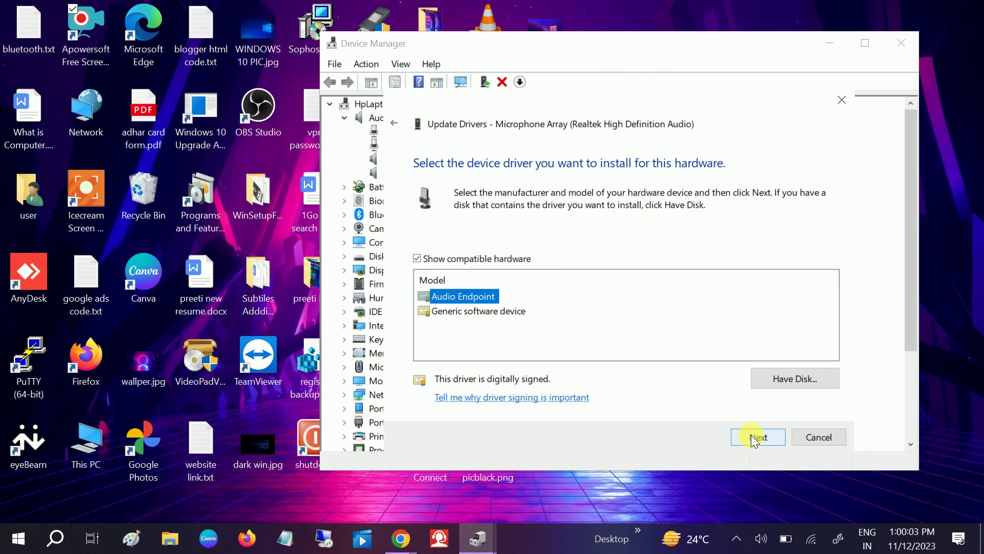
click(818, 440)
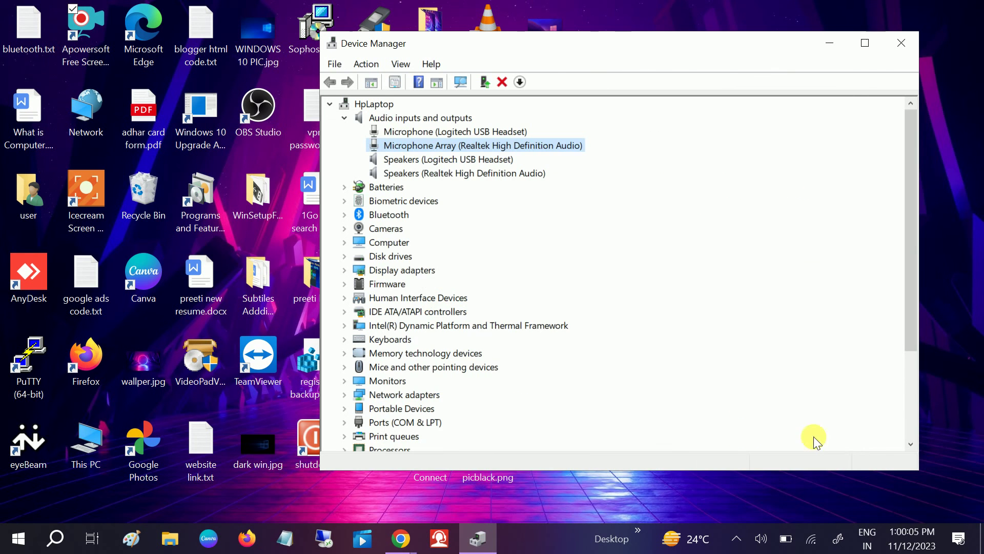
- Start a driver update for Realtek High Definition Audio under Sound, video and game controllers
scroll(413, 328, down, 3)
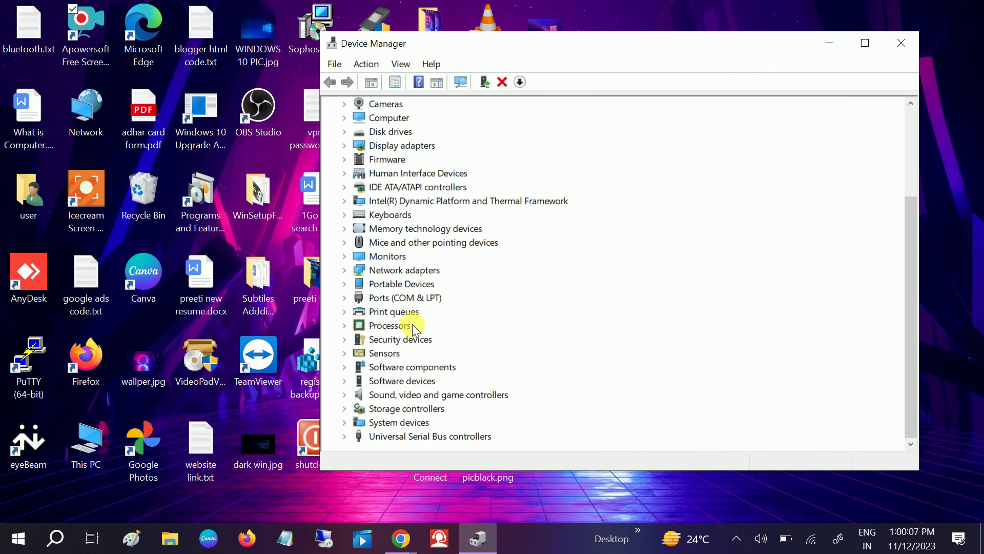
double_click(359, 399)
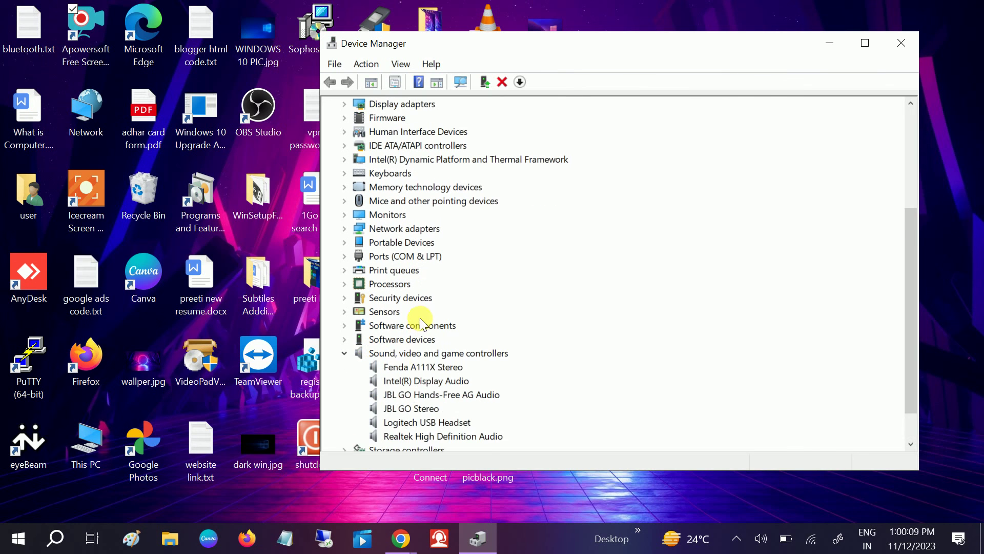
click(403, 396)
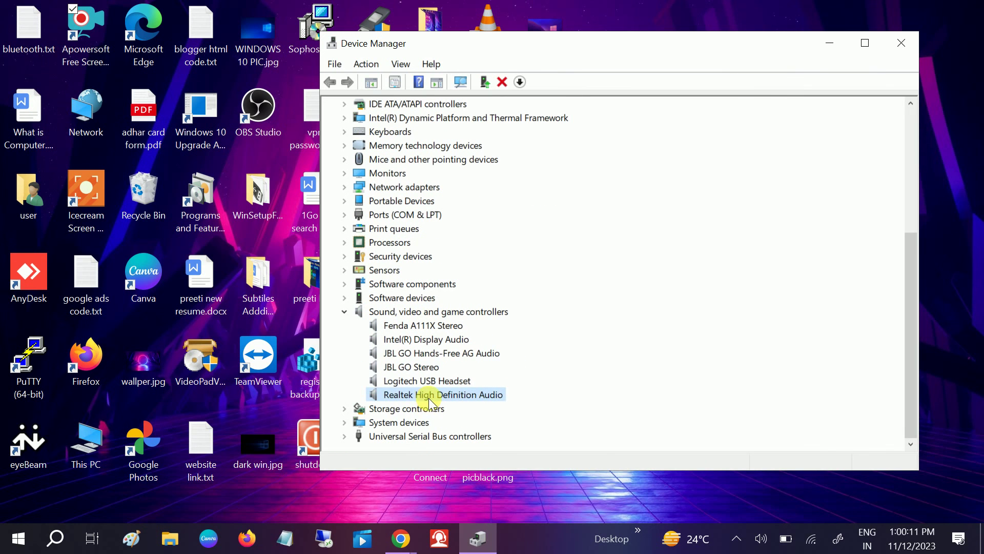
right_click(430, 398)
click(471, 410)
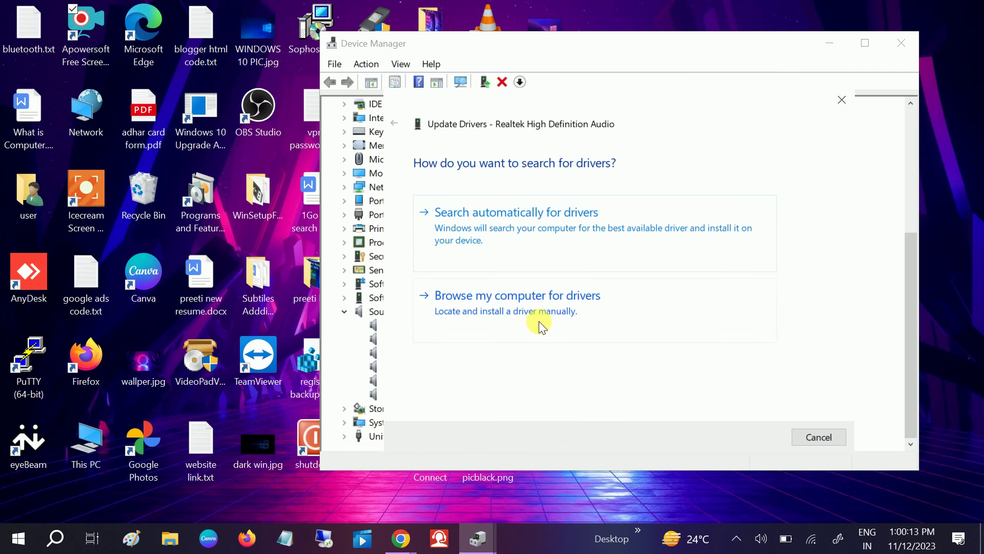
- Install the Realtek High Definition Audio model from the compatible driver list
click(538, 322)
click(555, 362)
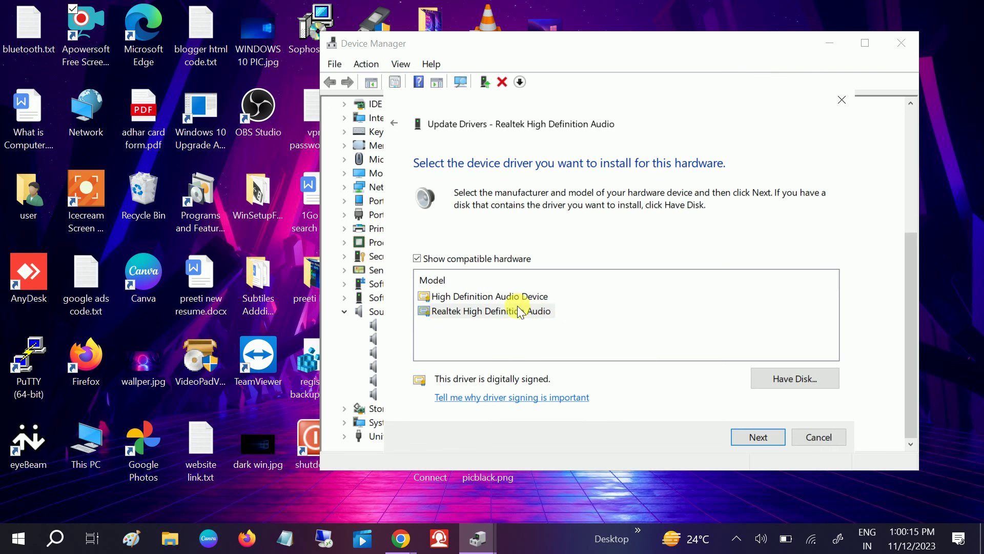
click(511, 297)
click(464, 321)
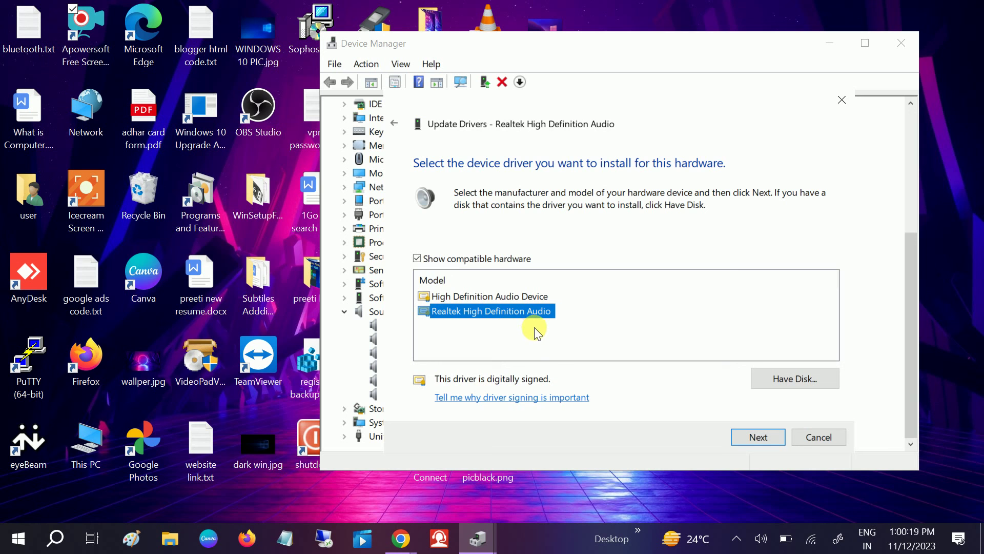
click(759, 437)
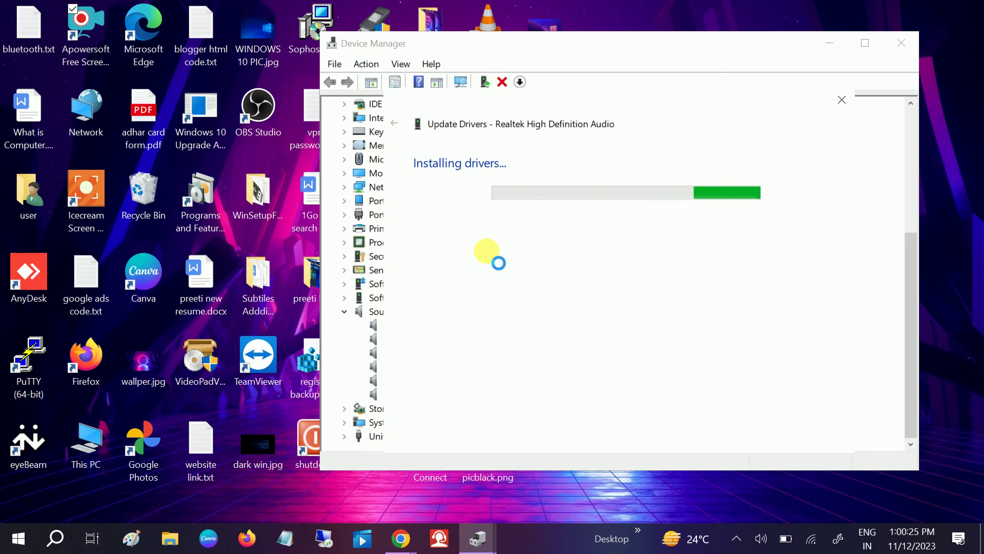
drag(616, 89, 657, 97)
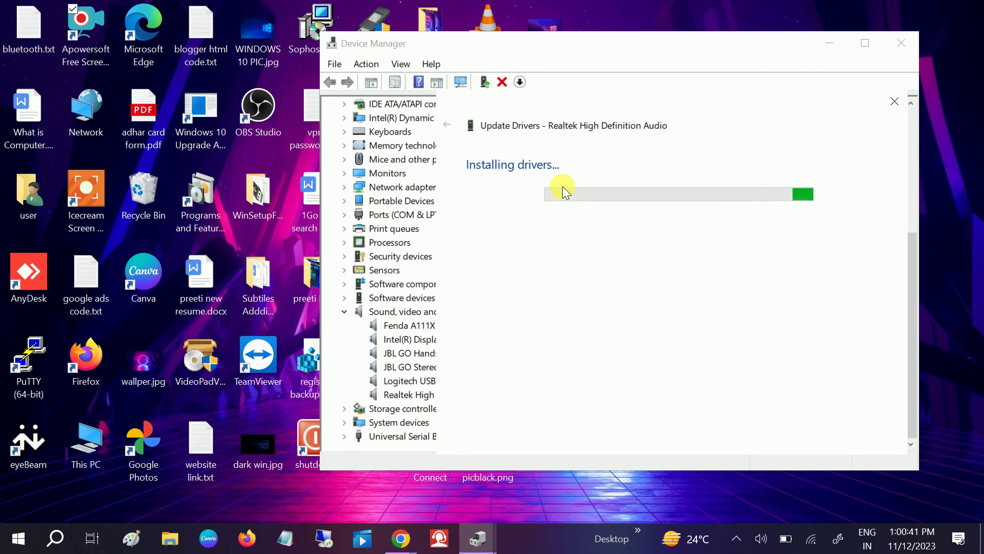
click(58, 548)
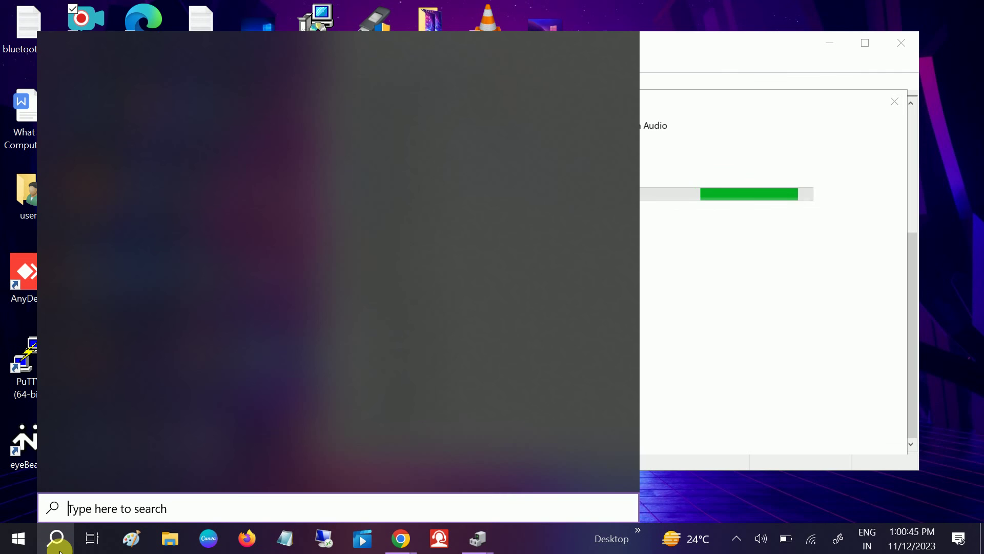
- Search 'servi' and run Services as administrator
text(servi)
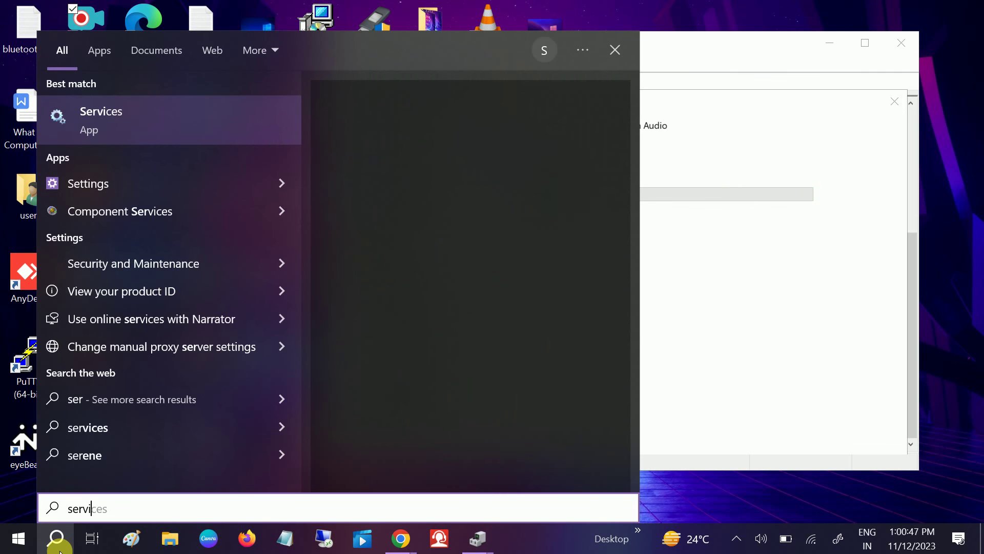
right_click(162, 115)
click(386, 273)
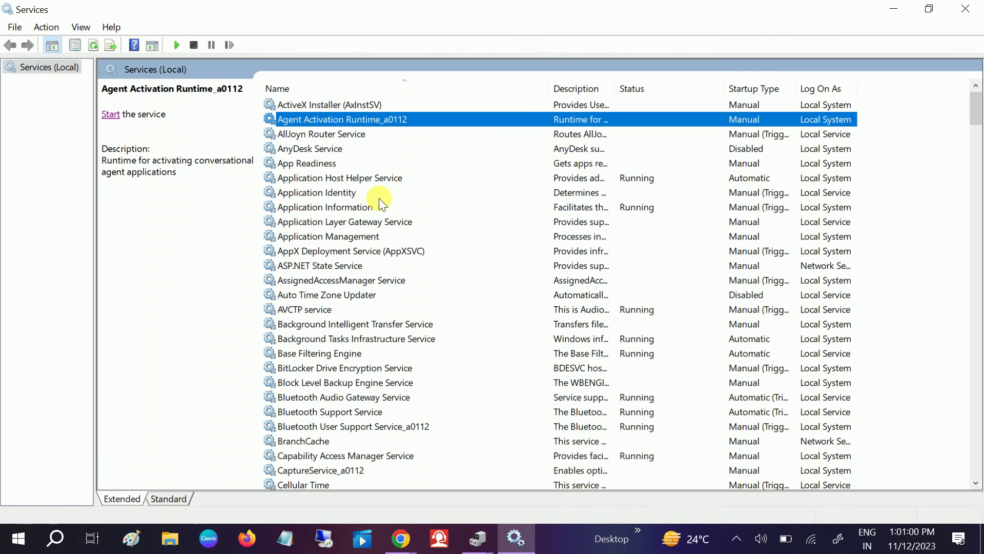
- Select the Windows Audio service in the list to check its status
click(361, 198)
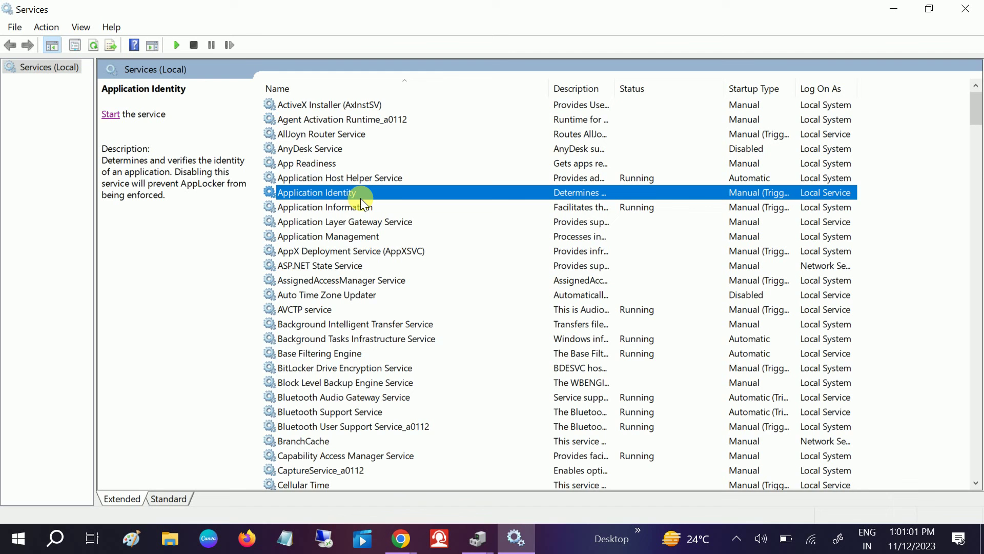
key(w)
key(Down)
key(Down)
key(Down)
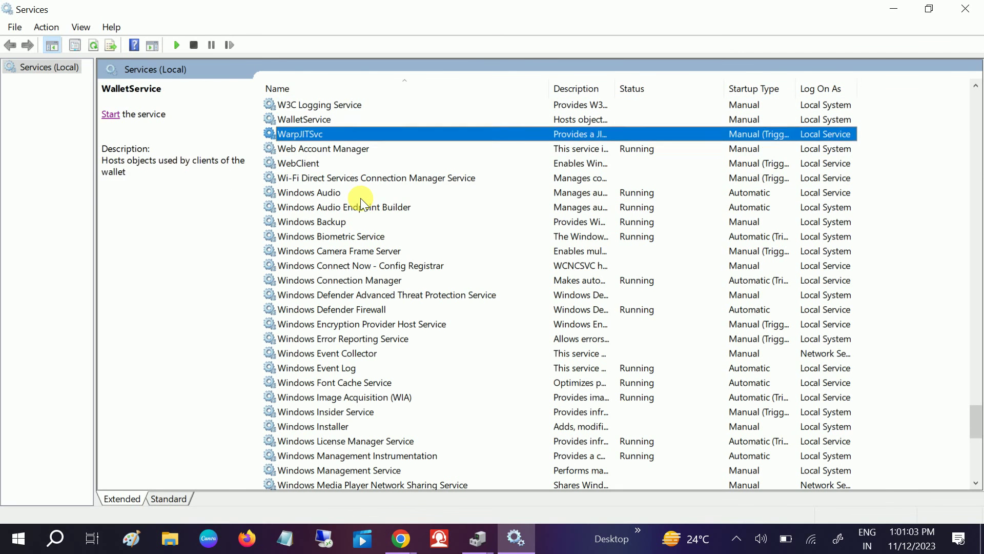
key(Down)
key(Down)
key(Down)
click(333, 192)
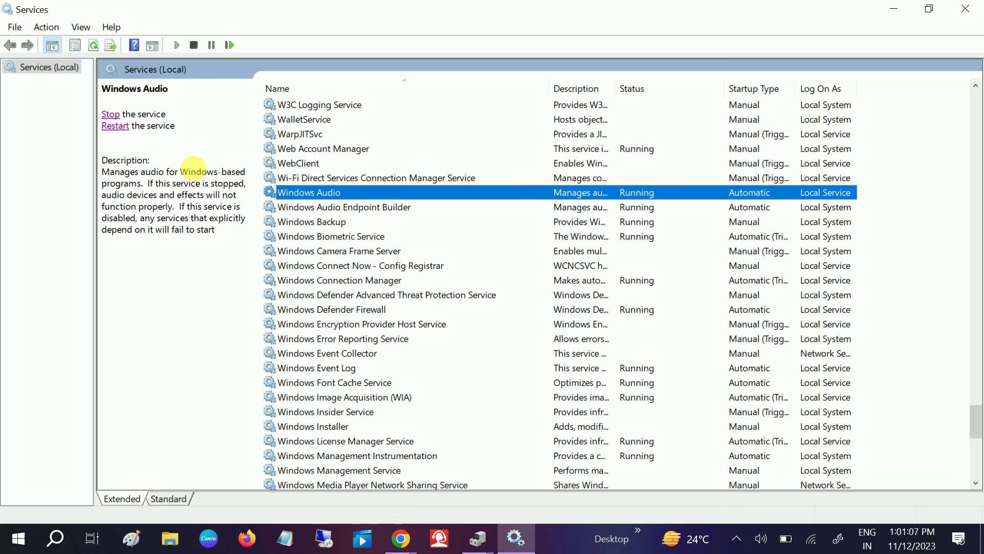